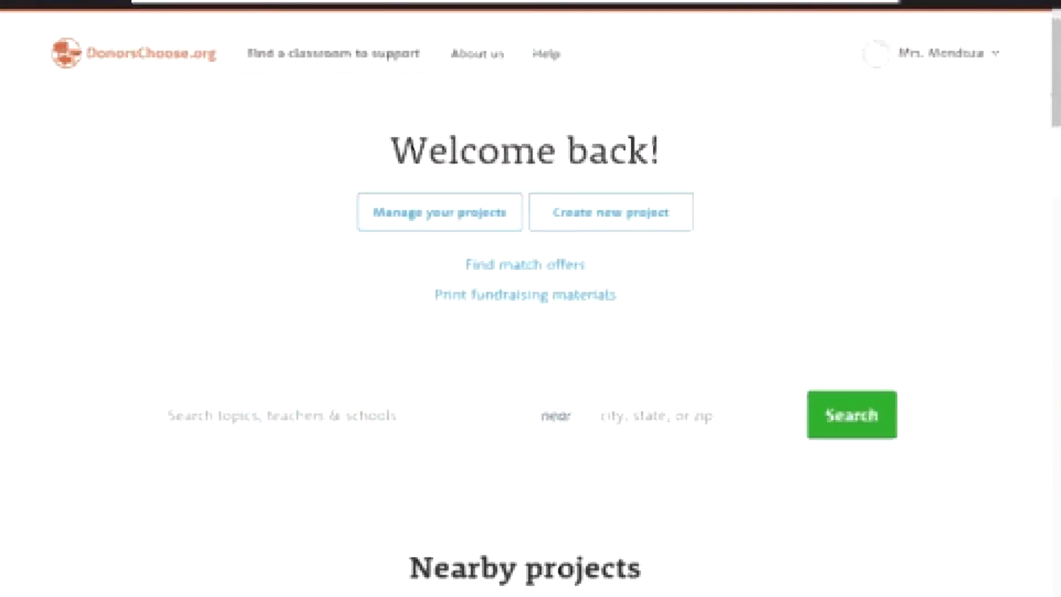
# - From the Welcome back home page, start creating a new classroom project
pyautogui.click(175, 155)
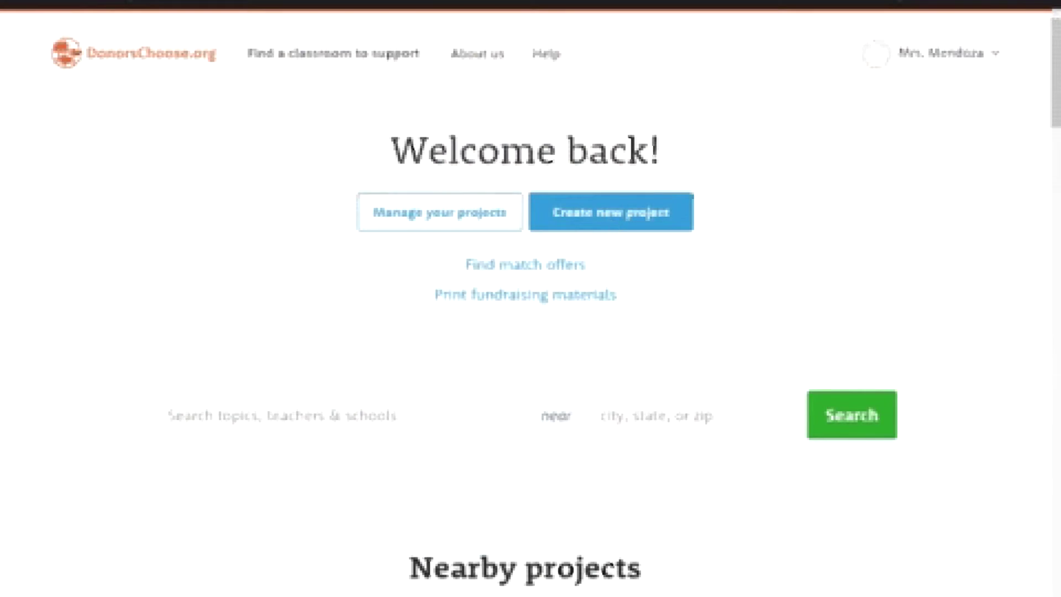
pyautogui.click(611, 212)
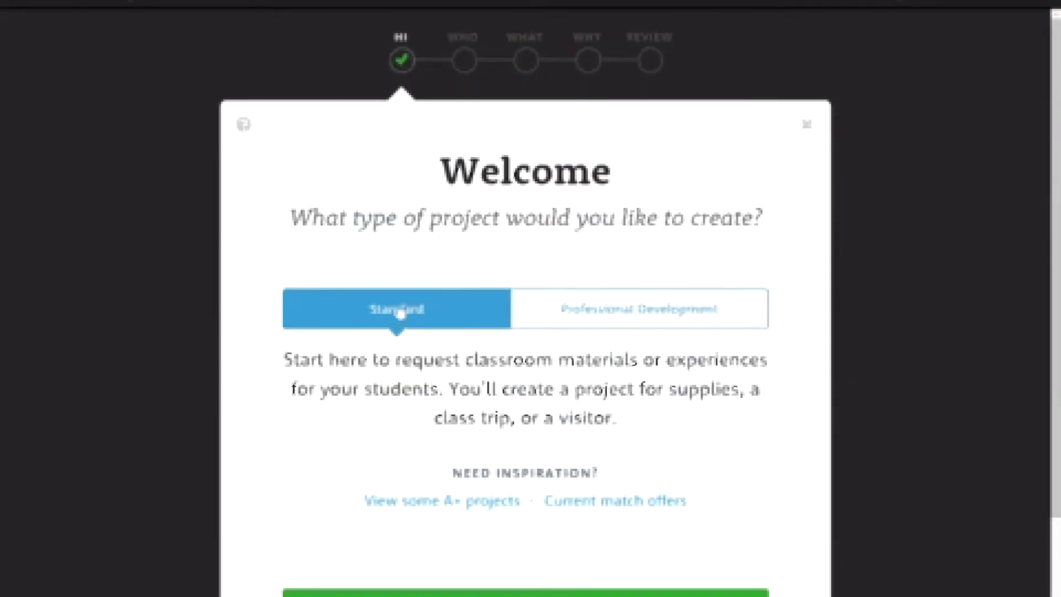
# - Begin a Standard project and check the Kindergarten age group and 24 students
pyautogui.scroll(-2, 778, 351)
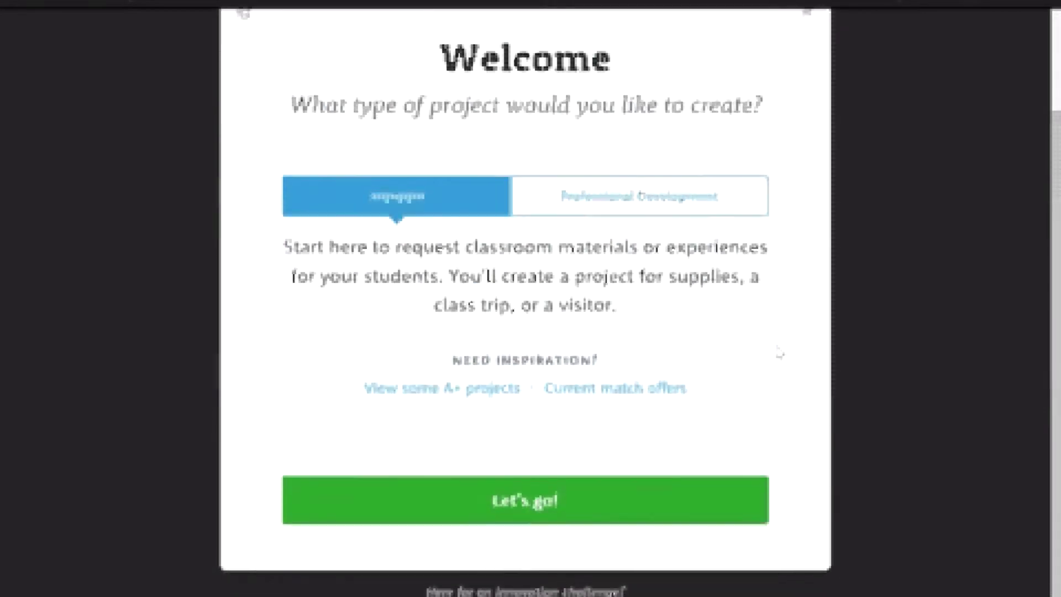
pyautogui.click(539, 504)
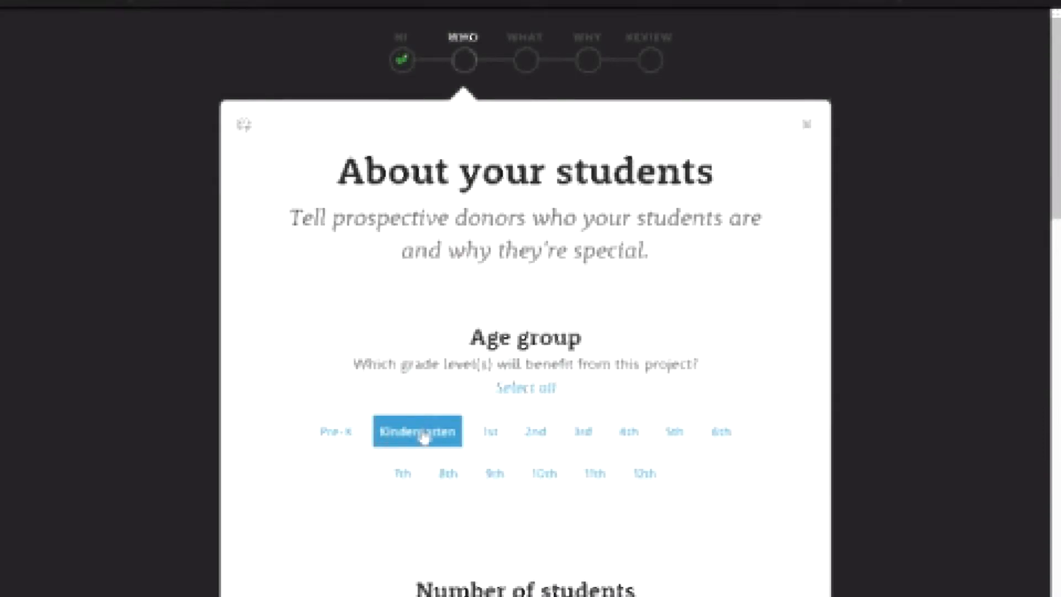
pyautogui.scroll(-6, 424, 437)
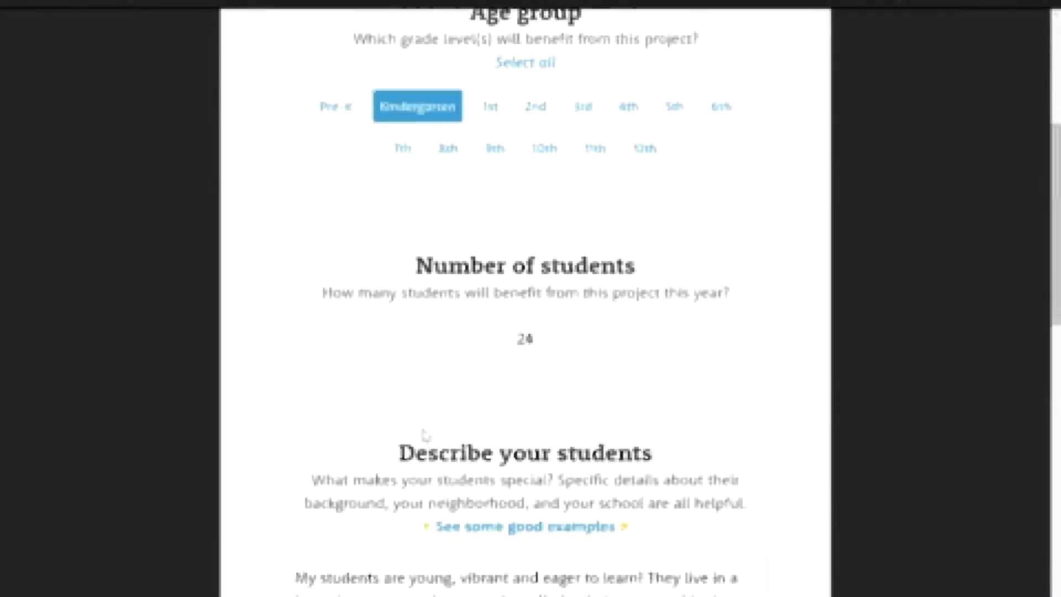
pyautogui.click(525, 316)
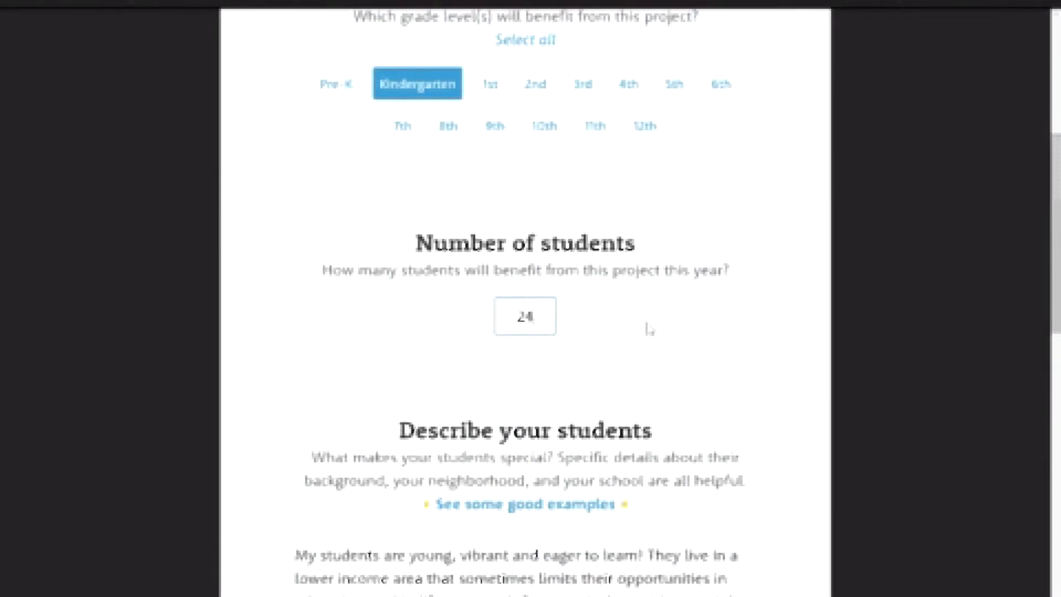
# - Edit the students description until it is accepted, then review the classroom photo
pyautogui.scroll(-4, 656, 332)
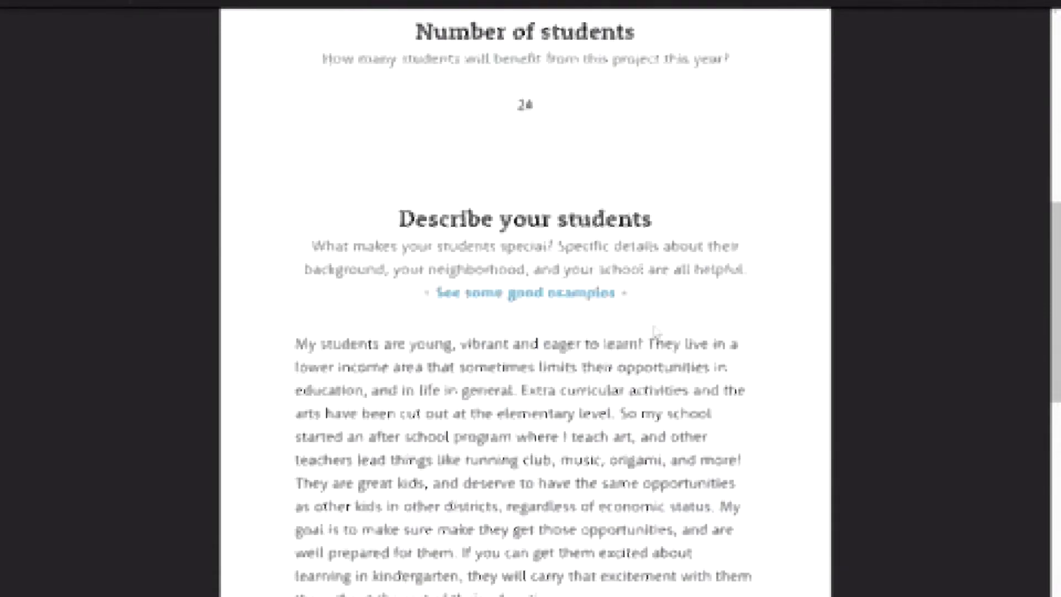
pyautogui.scroll(-2, 656, 332)
pyautogui.scroll(-2, 525, 331)
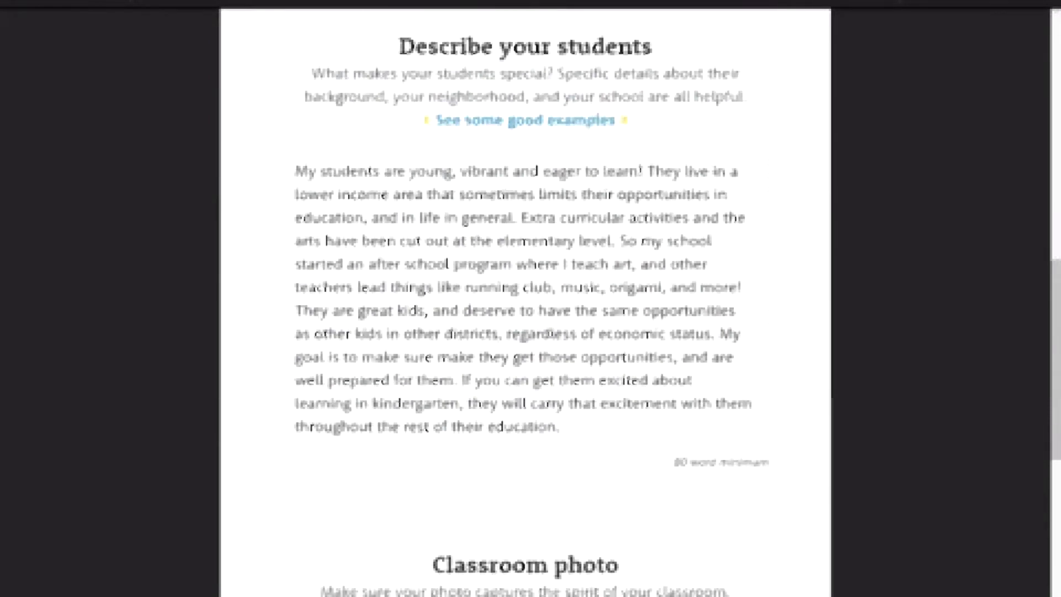
pyautogui.scroll(-3, 525, 332)
pyautogui.scroll(2, 525, 332)
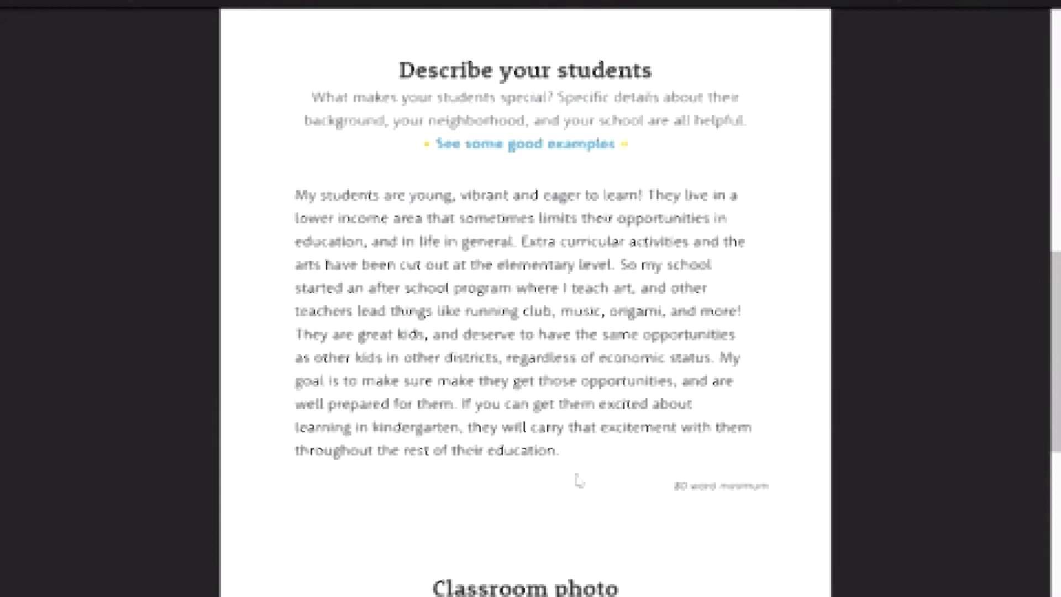
pyautogui.click(569, 451)
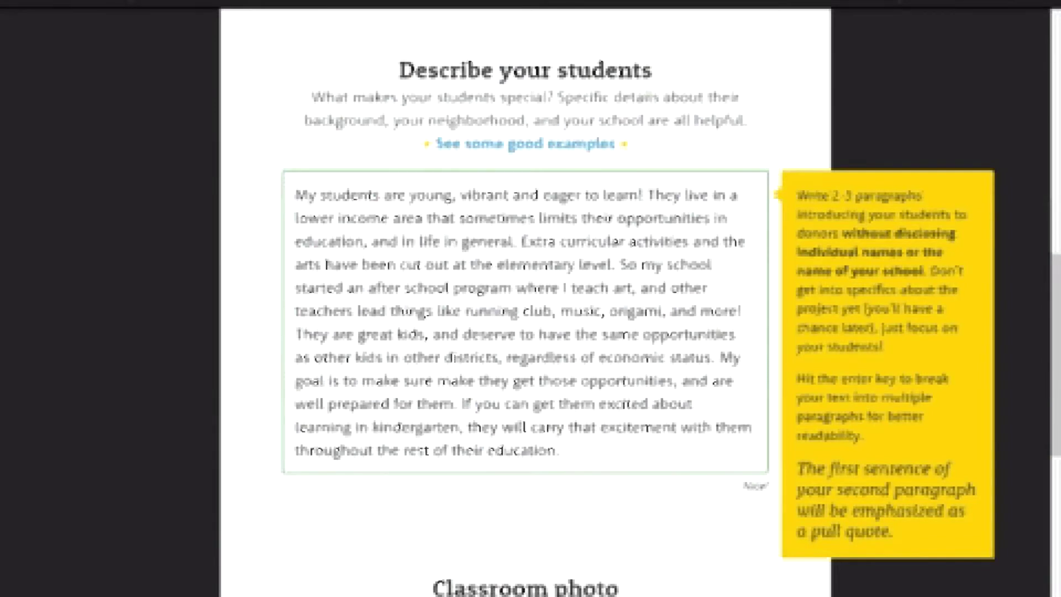
pyautogui.doubleClick(751, 486)
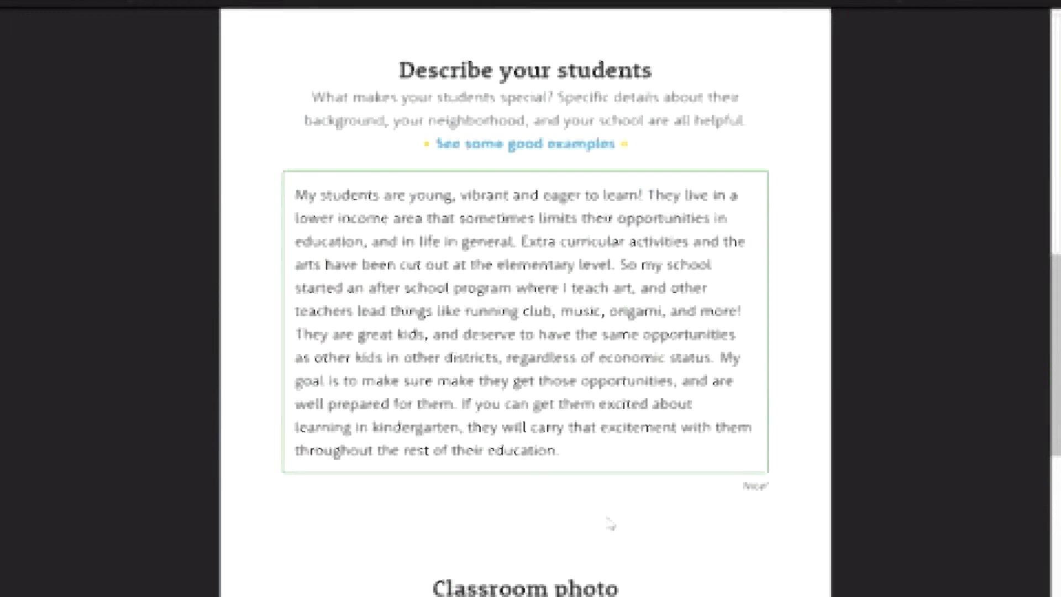
pyautogui.scroll(-5, 610, 523)
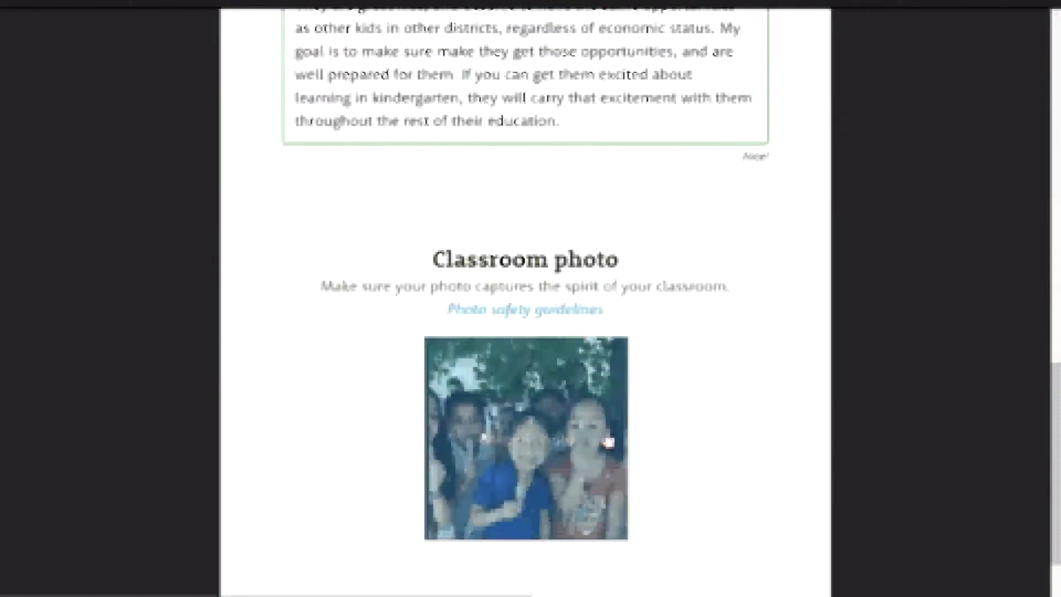
pyautogui.scroll(-2, 757, 423)
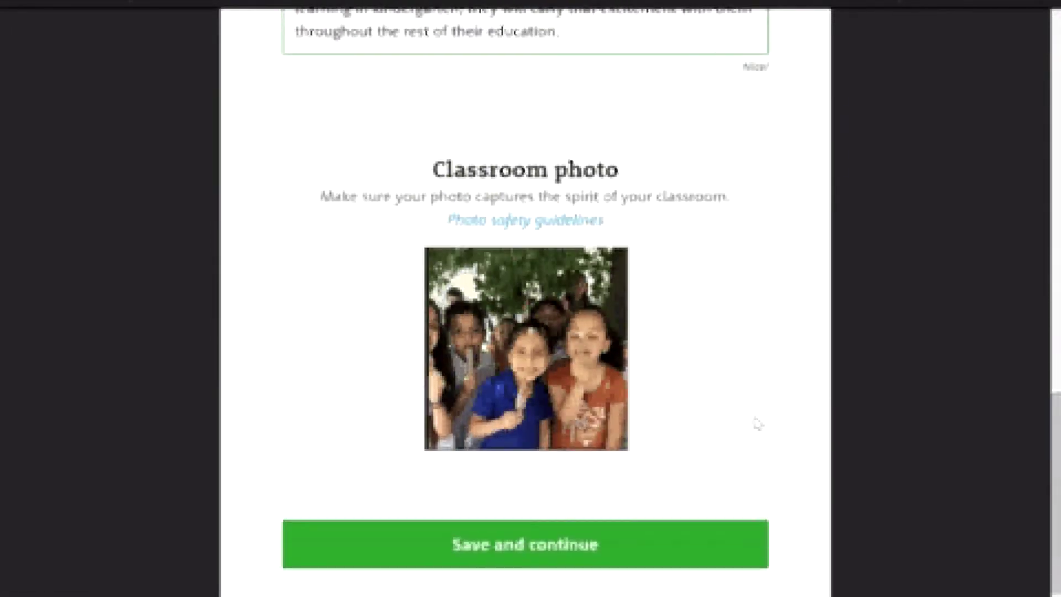
# - Save the students step and read the $2,000.00 budget note on Go shopping
pyautogui.click(589, 544)
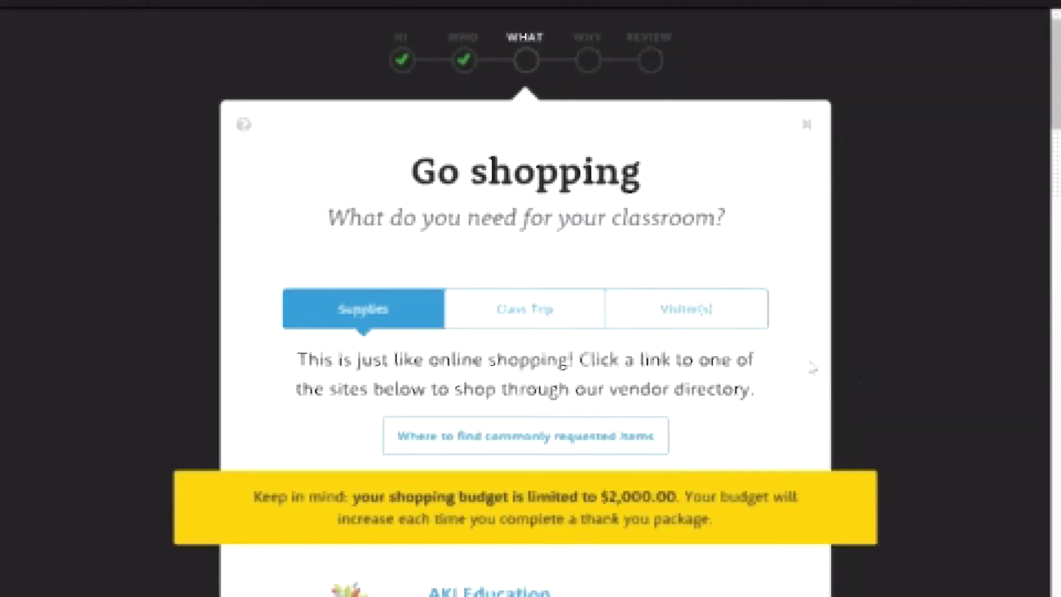
pyautogui.scroll(-8, 812, 367)
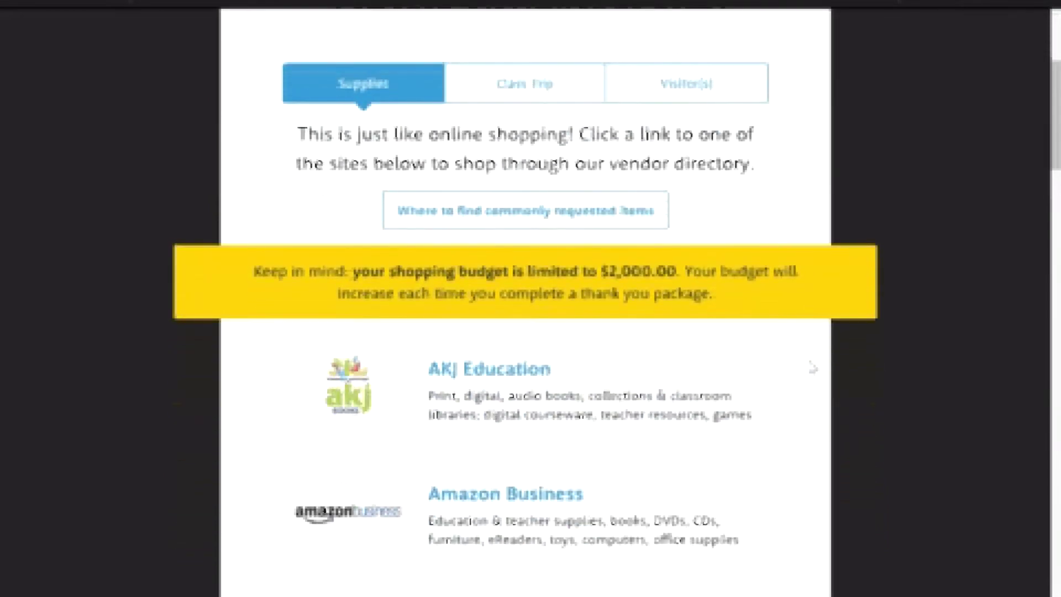
pyautogui.scroll(2, 812, 367)
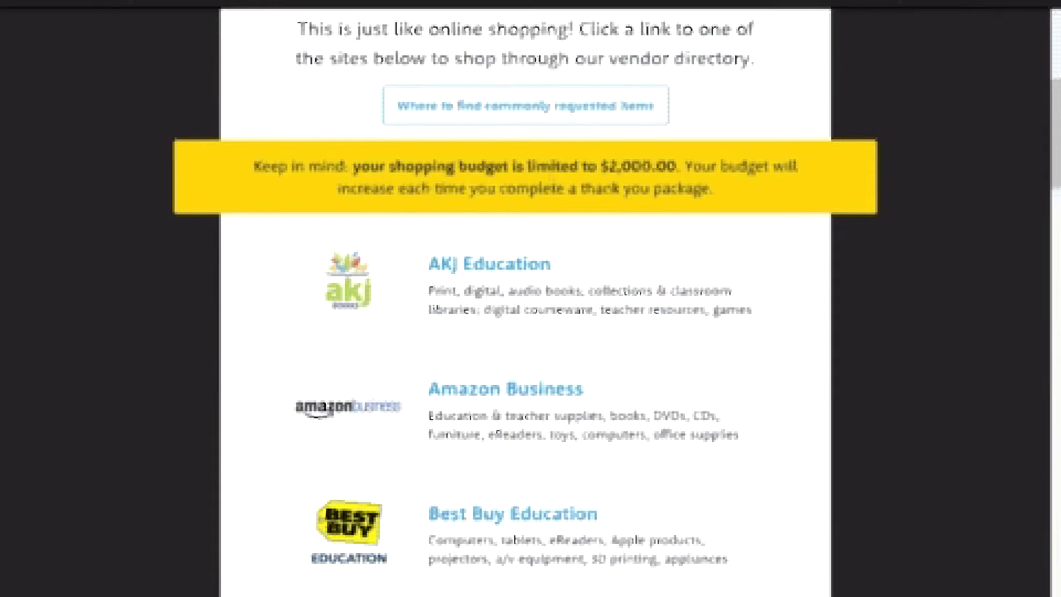
pyautogui.moveTo(685, 166); pyautogui.dragTo(713, 189)
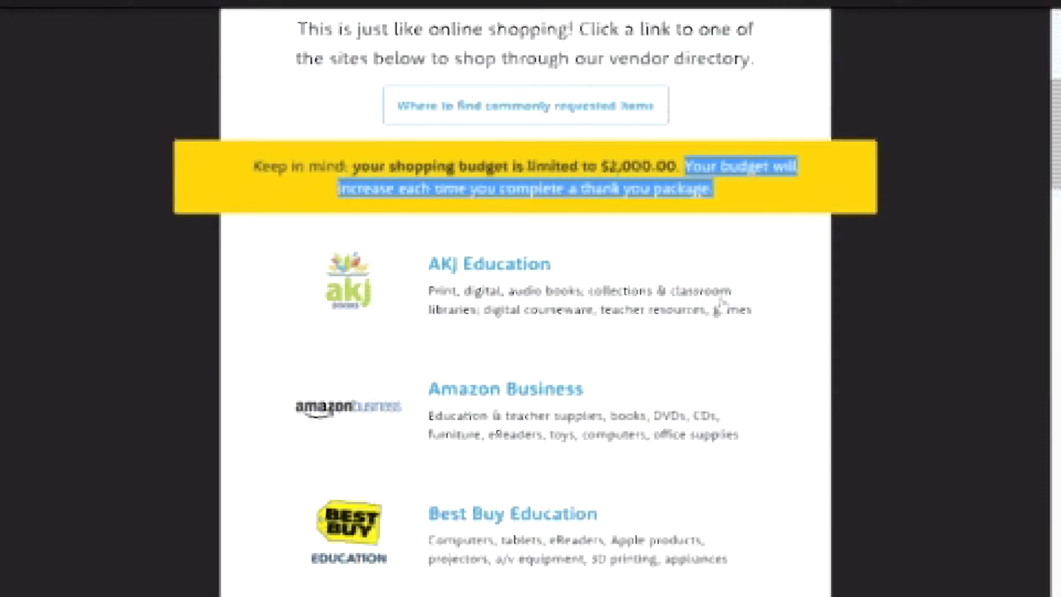
pyautogui.click(903, 291)
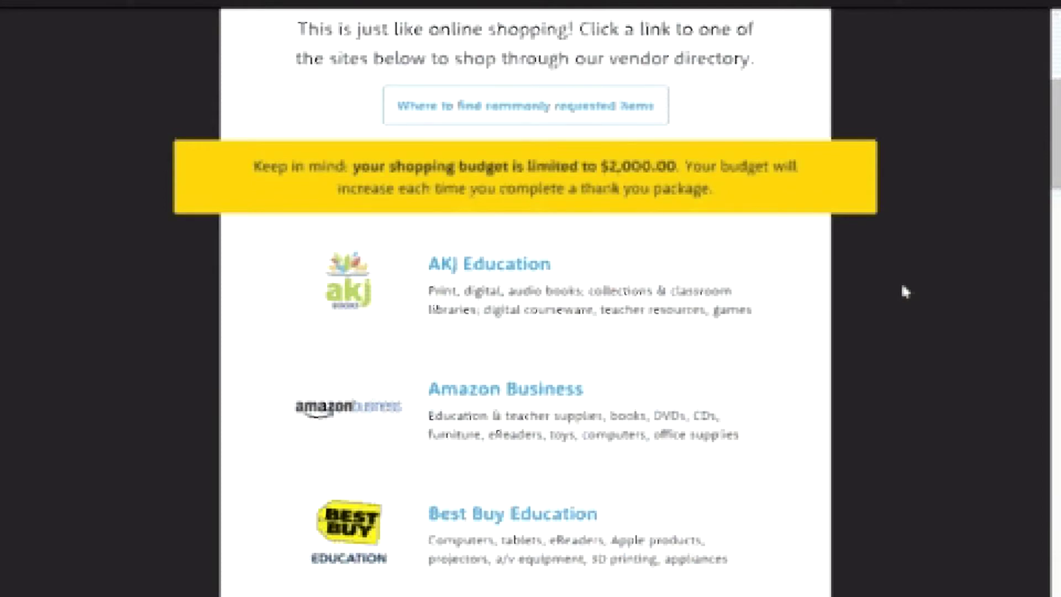
# - Browse the vendor directory down to Kaplan Early Learning Company
pyautogui.scroll(-4, 905, 291)
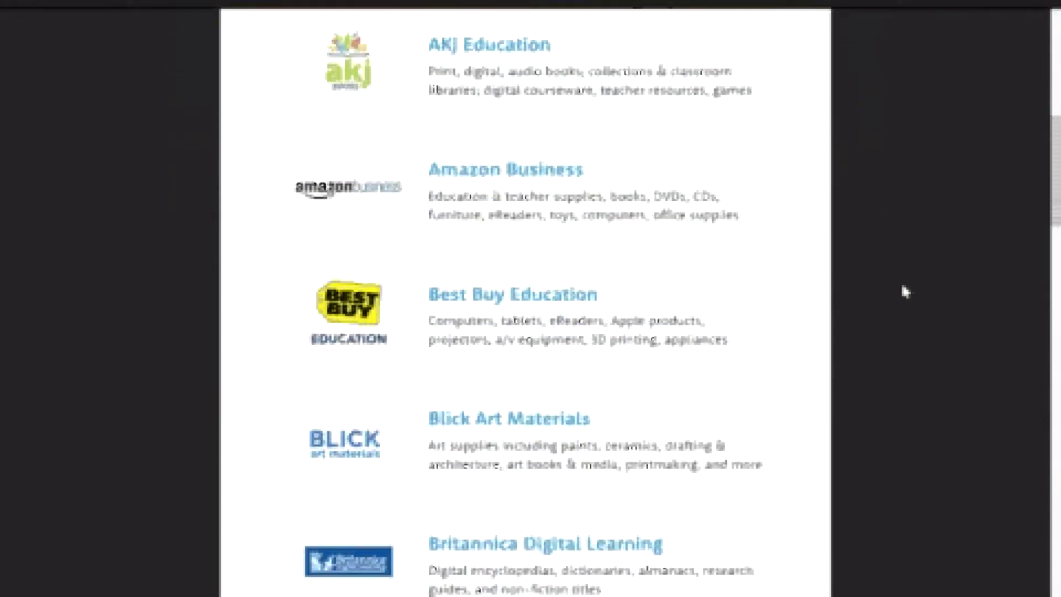
pyautogui.scroll(-9, 905, 291)
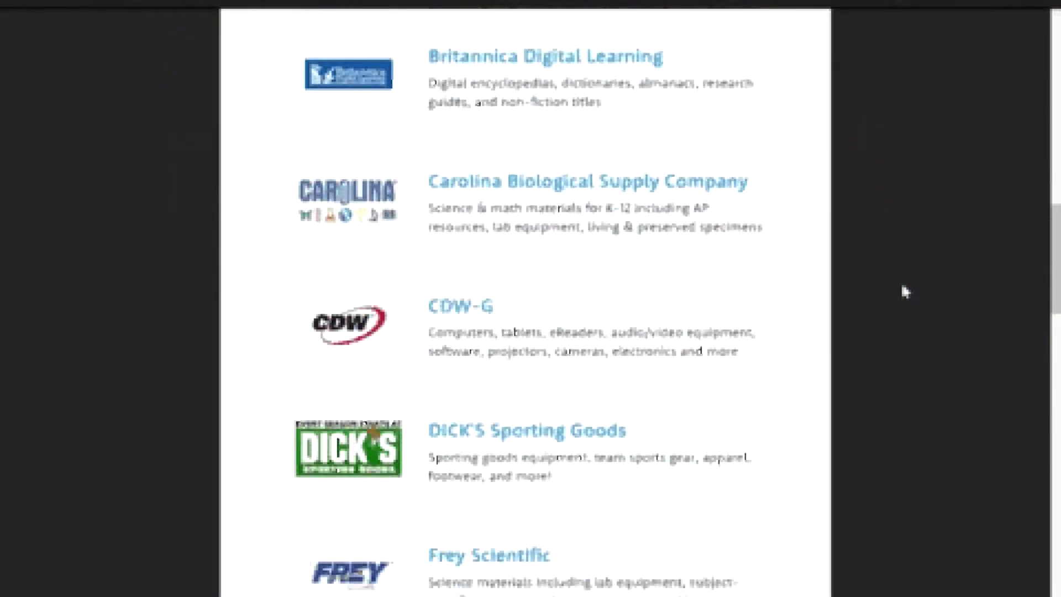
pyautogui.scroll(-10, 905, 291)
pyautogui.scroll(-7, 905, 292)
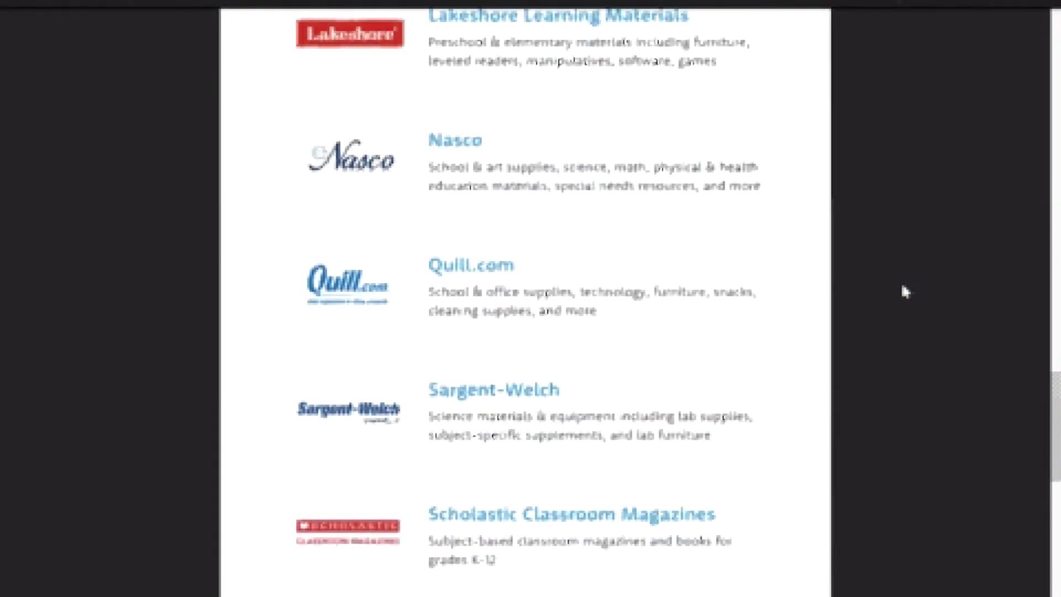
pyautogui.scroll(-13, 905, 291)
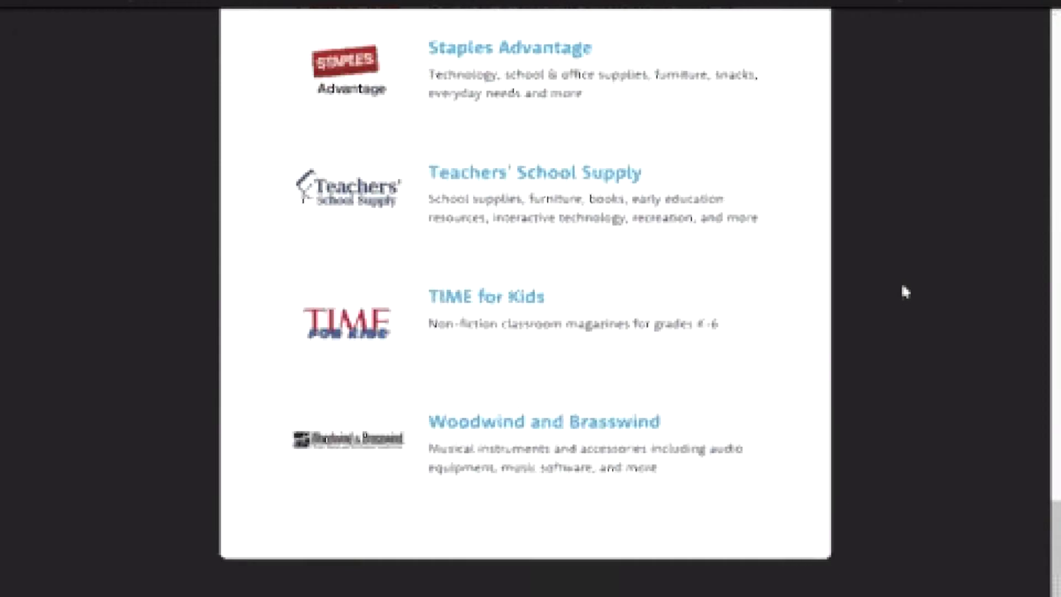
pyautogui.scroll(17, 905, 292)
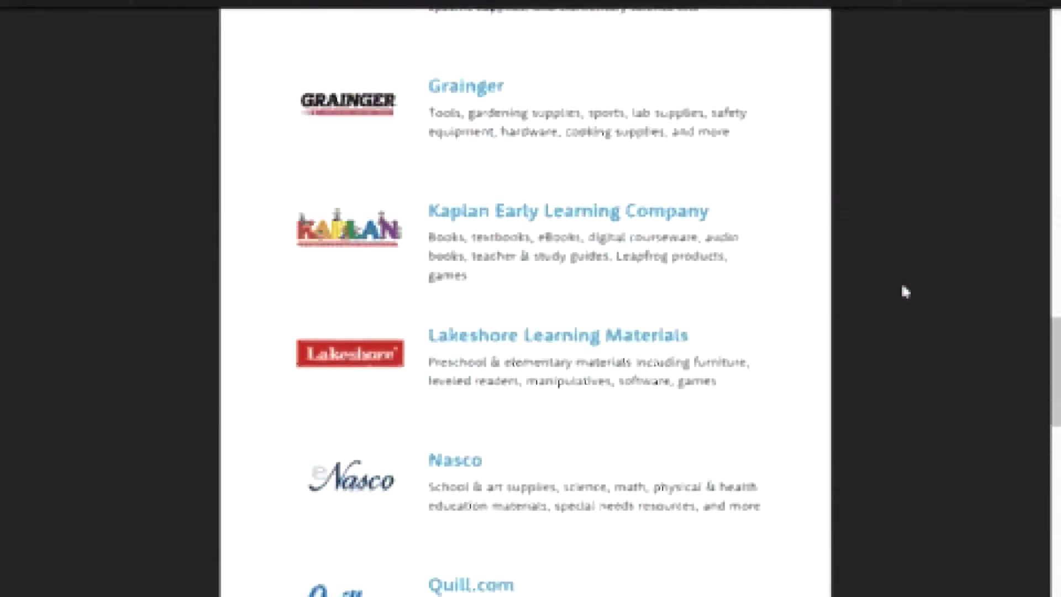
pyautogui.scroll(8, 904, 292)
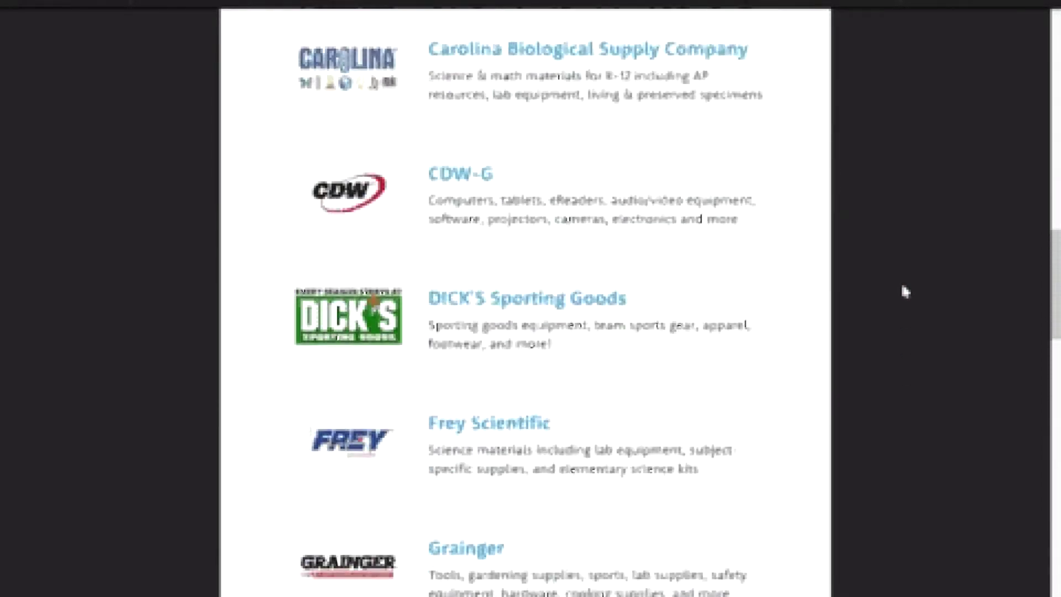
pyautogui.scroll(-4, 905, 291)
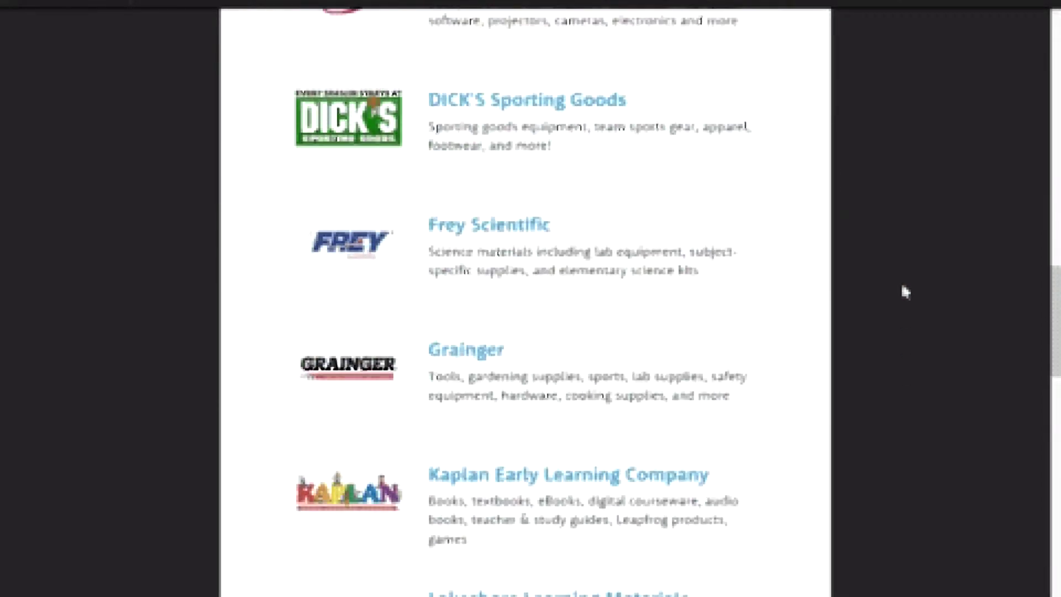
# - Open the Kaplan Early Learning Company vendor site and start shopping
pyautogui.click(550, 481)
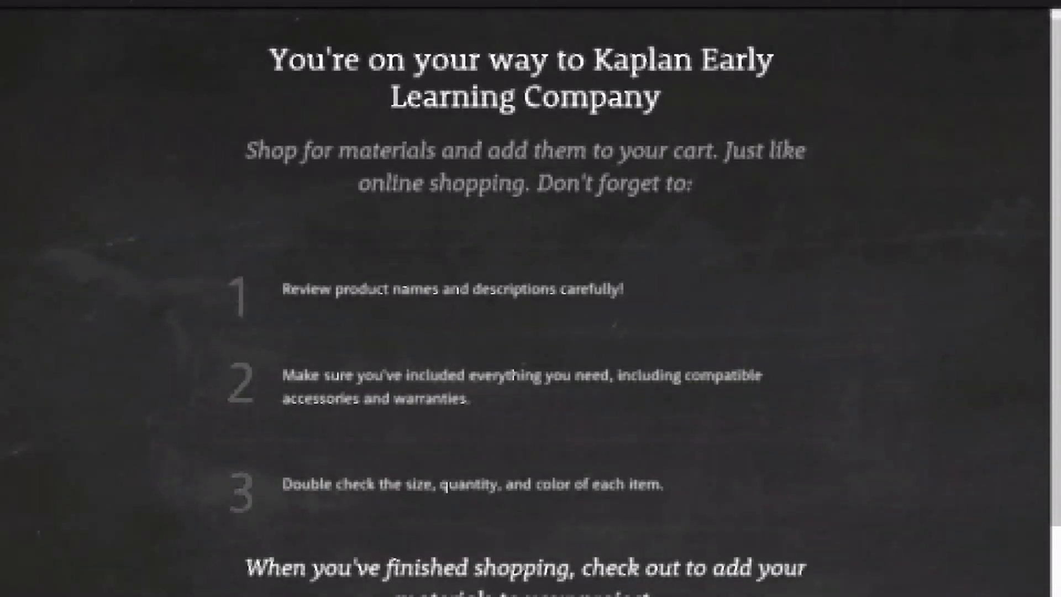
pyautogui.scroll(-2, 525, 299)
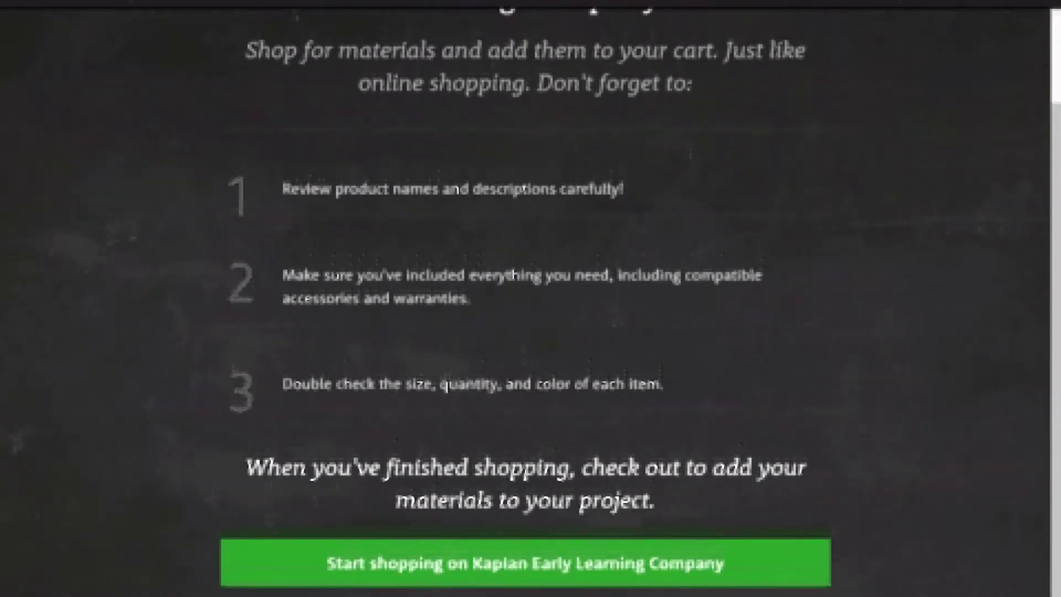
pyautogui.click(402, 575)
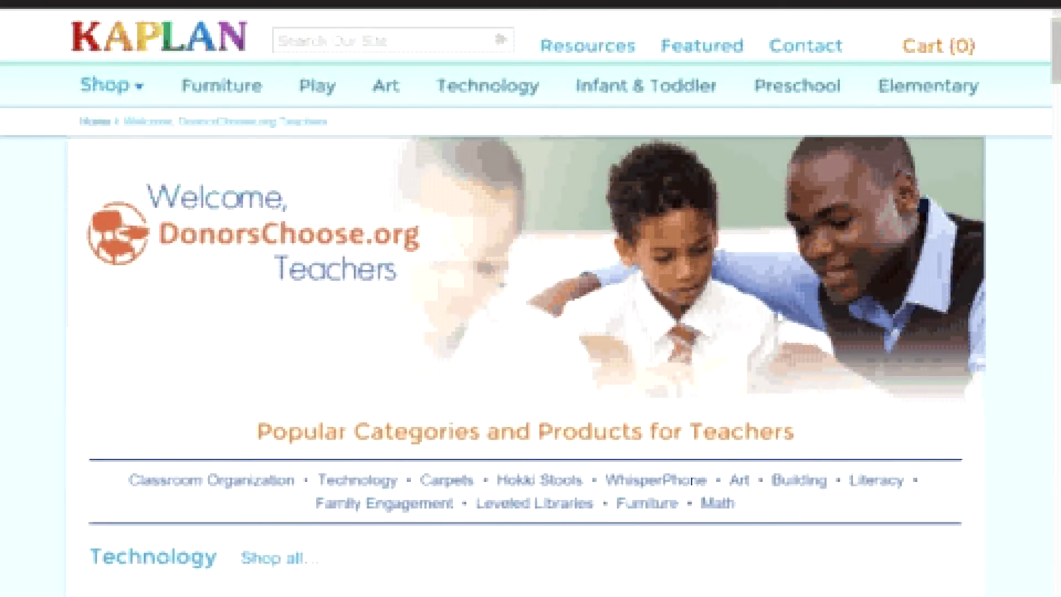
# - Open the Shelf File Box product under Classroom Organization
pyautogui.scroll(-4, 888, 363)
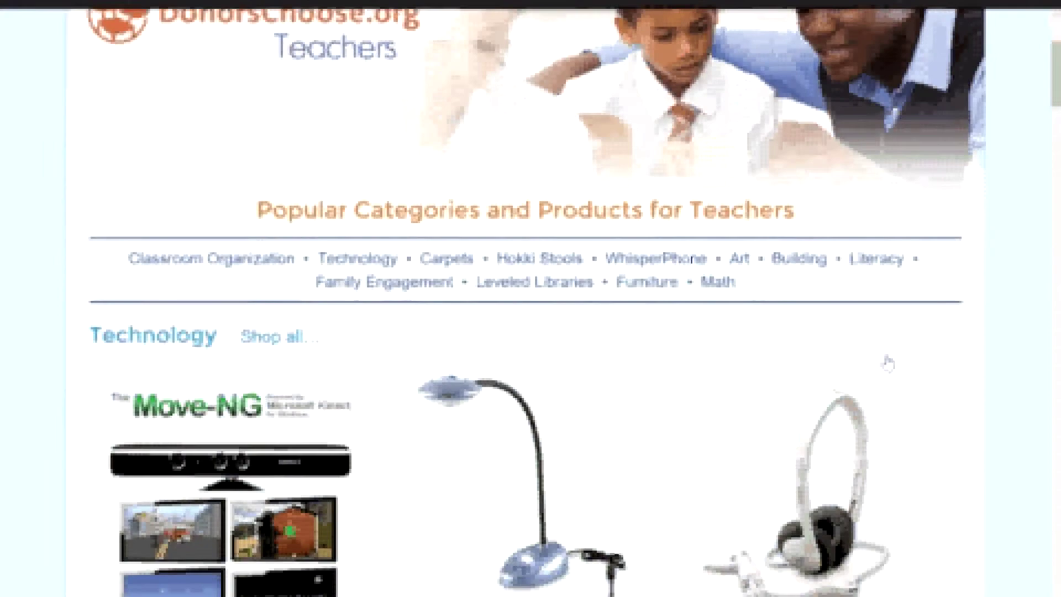
pyautogui.scroll(-13, 888, 363)
pyautogui.scroll(-8, 888, 363)
pyautogui.scroll(3, 888, 363)
pyautogui.scroll(-5, 888, 363)
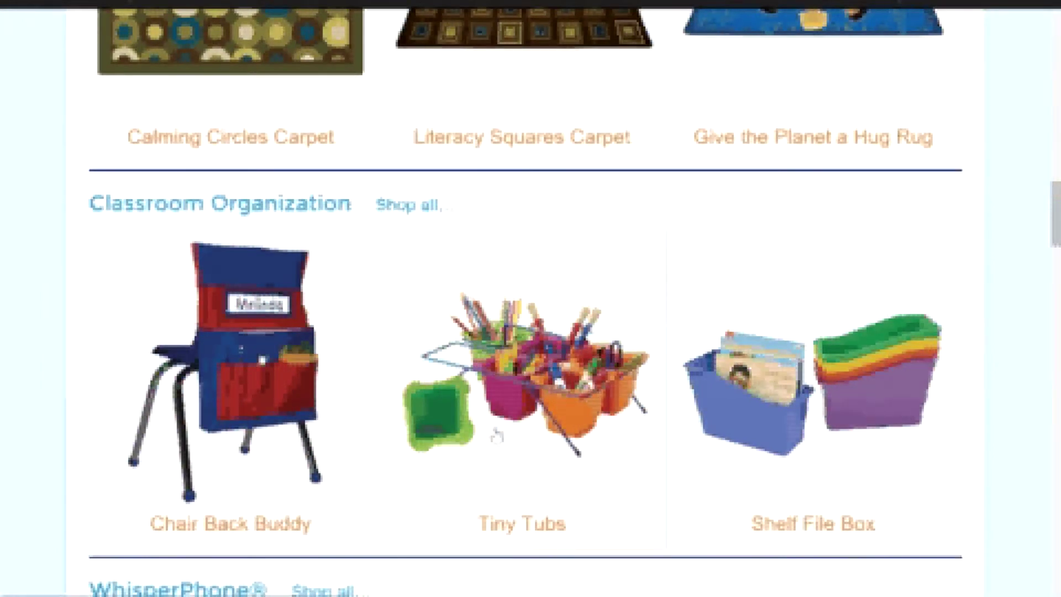
pyautogui.click(894, 385)
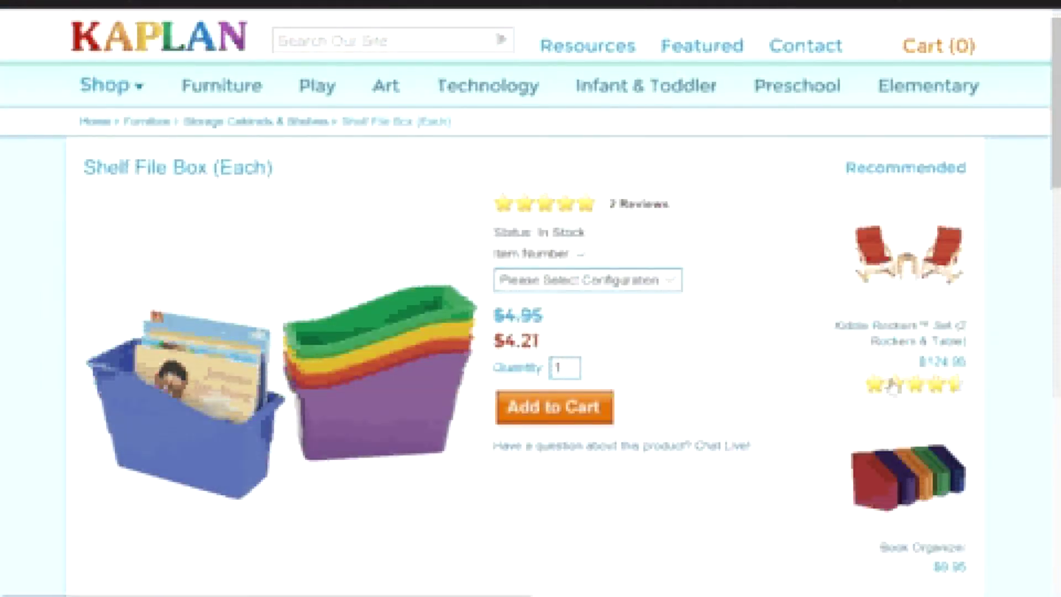
# - Add one green Shelf File Box at $4.21 to the cart
pyautogui.click(673, 280)
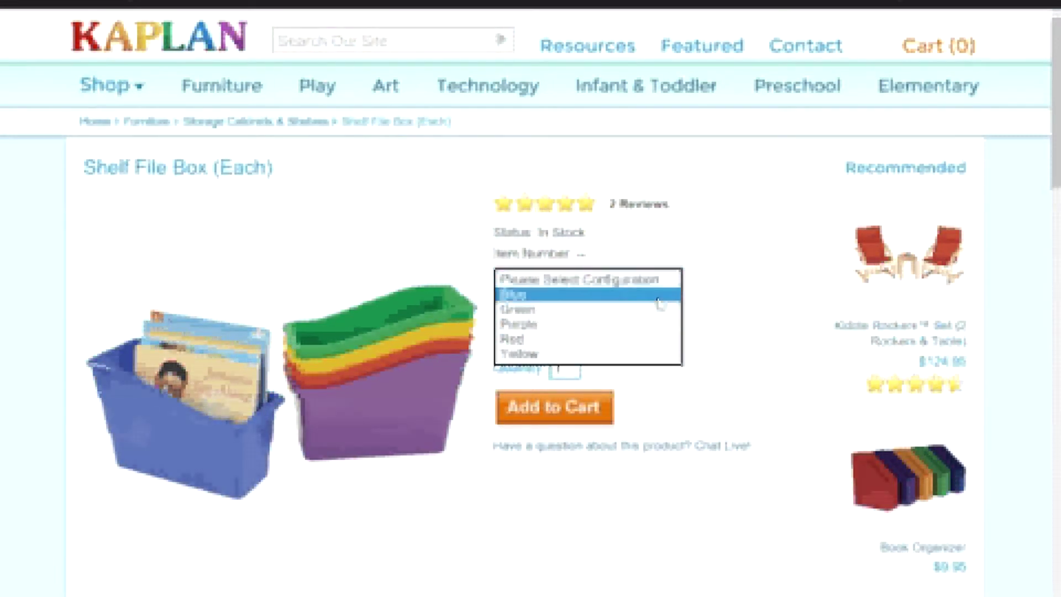
pyautogui.click(660, 298)
pyautogui.click(672, 281)
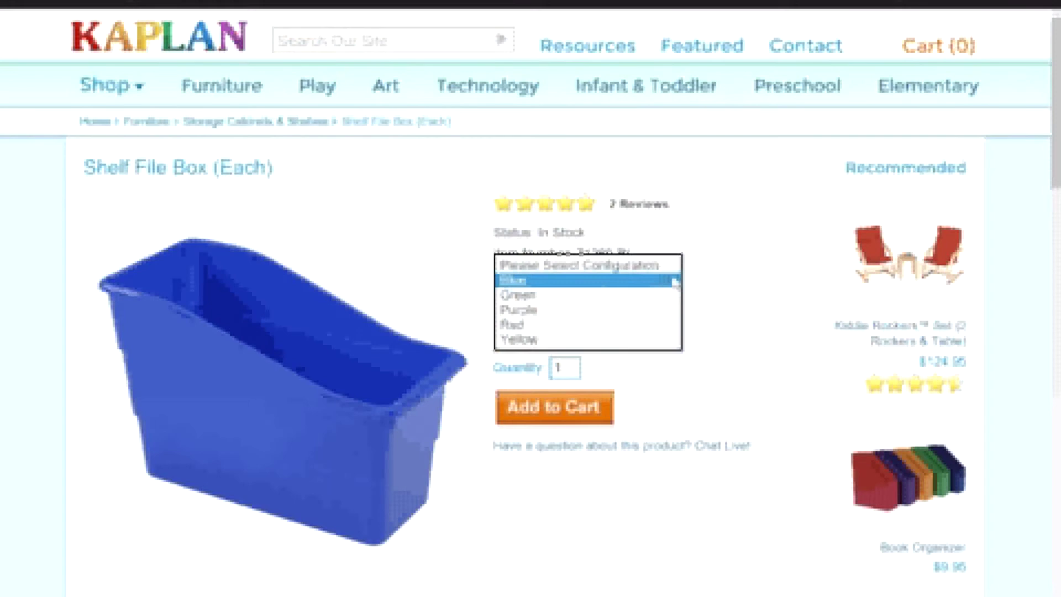
pyautogui.click(651, 295)
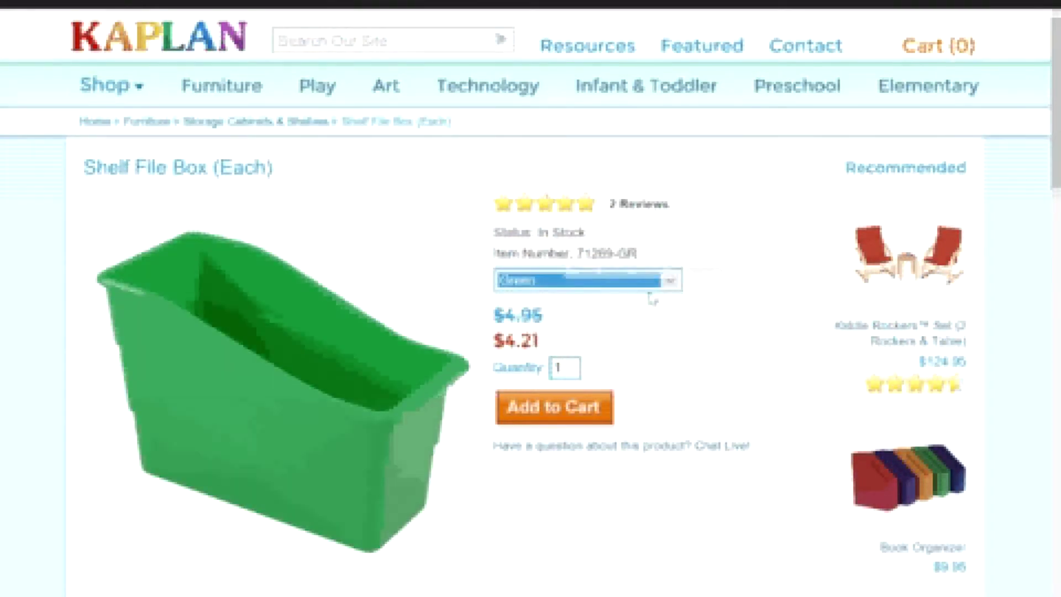
pyautogui.click(683, 312)
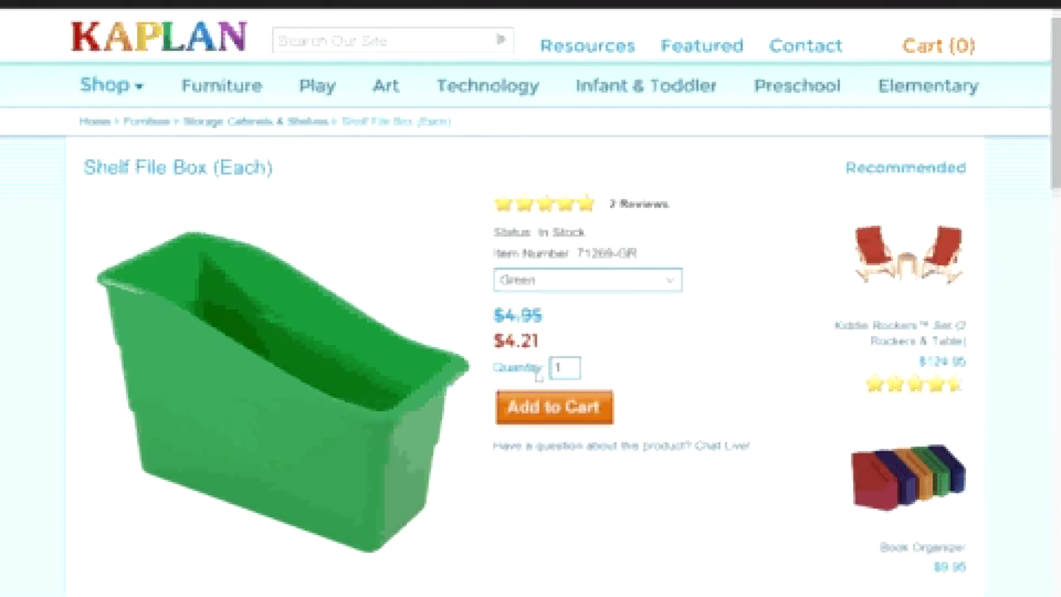
pyautogui.click(587, 409)
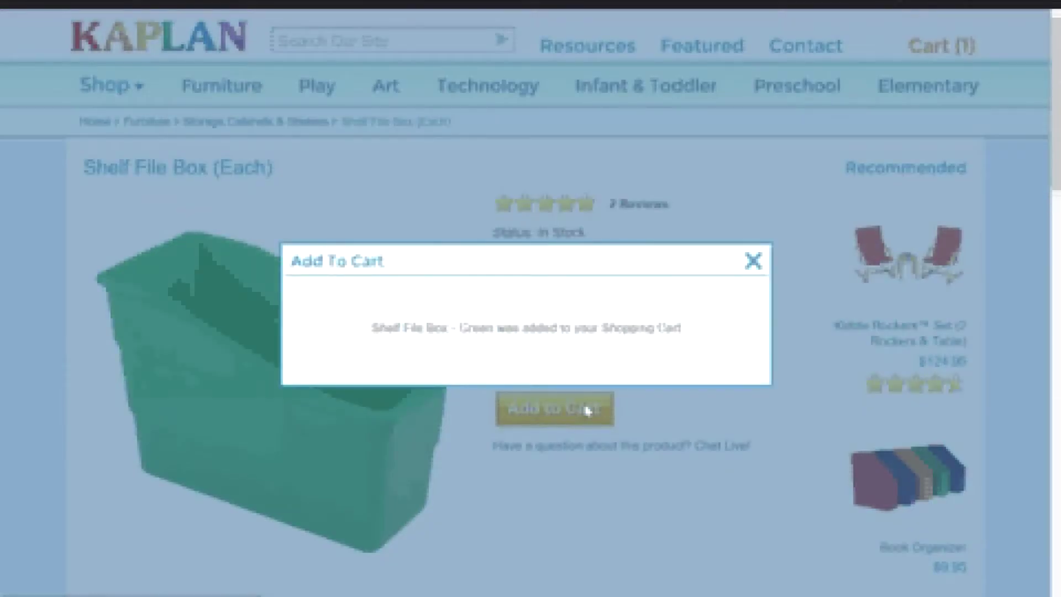
pyautogui.click(754, 261)
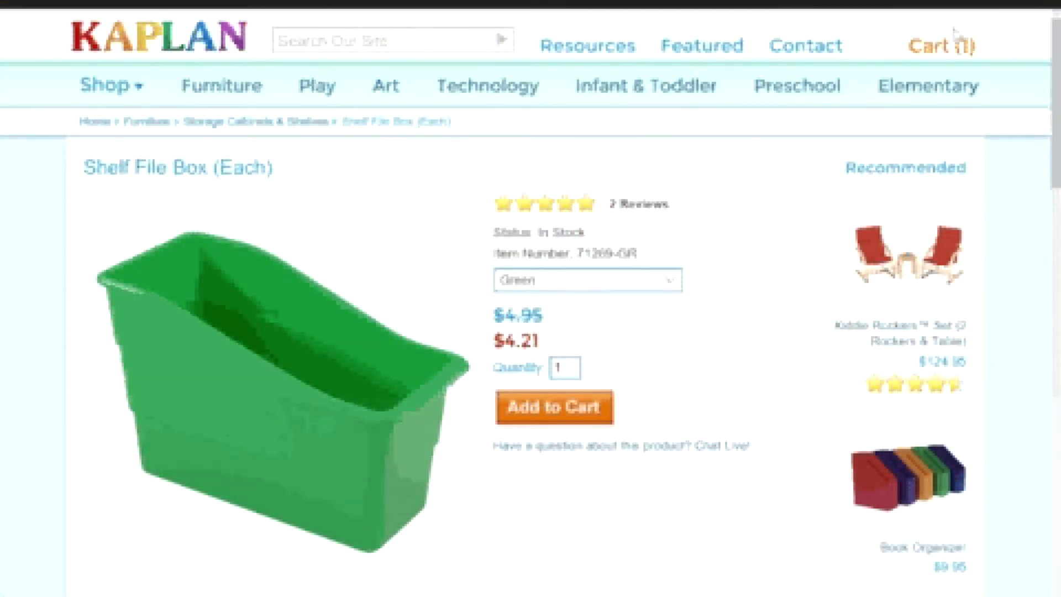
# - Check out the cart back to DonorsChoose.org
pyautogui.moveTo(931, 48)
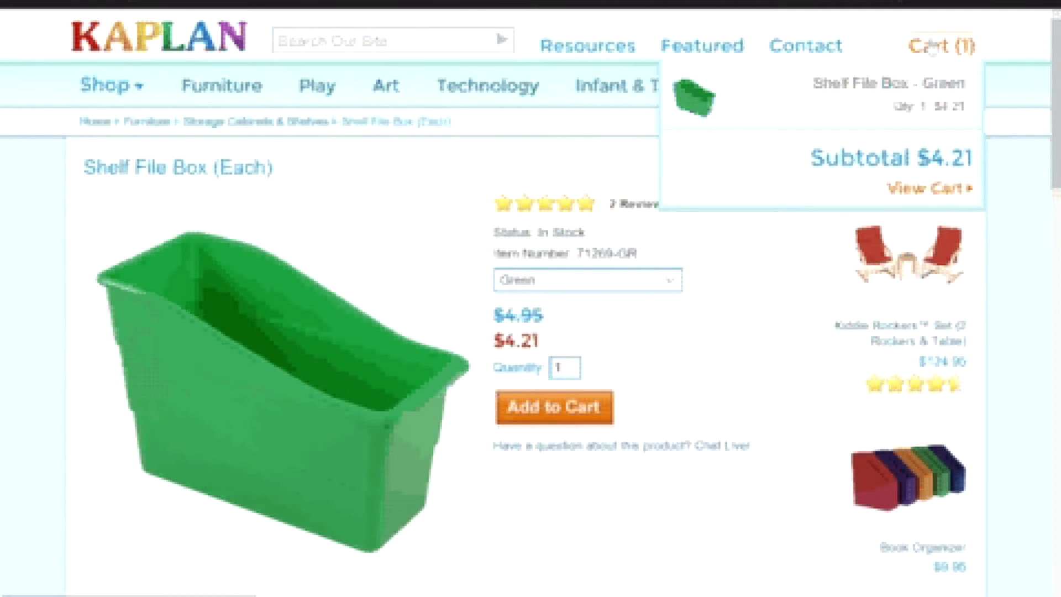
pyautogui.click(932, 49)
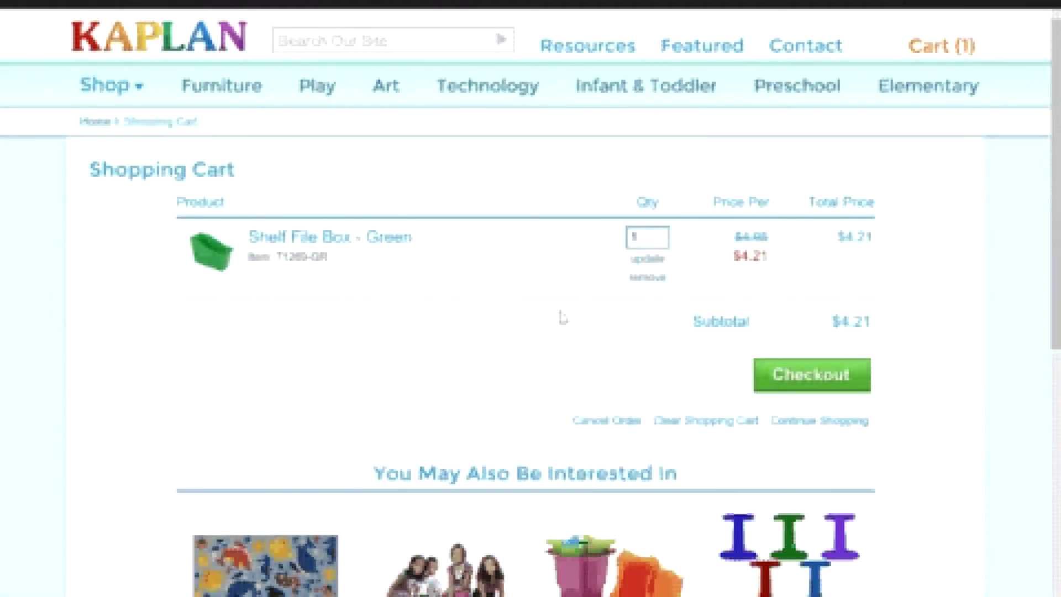
pyautogui.click(829, 382)
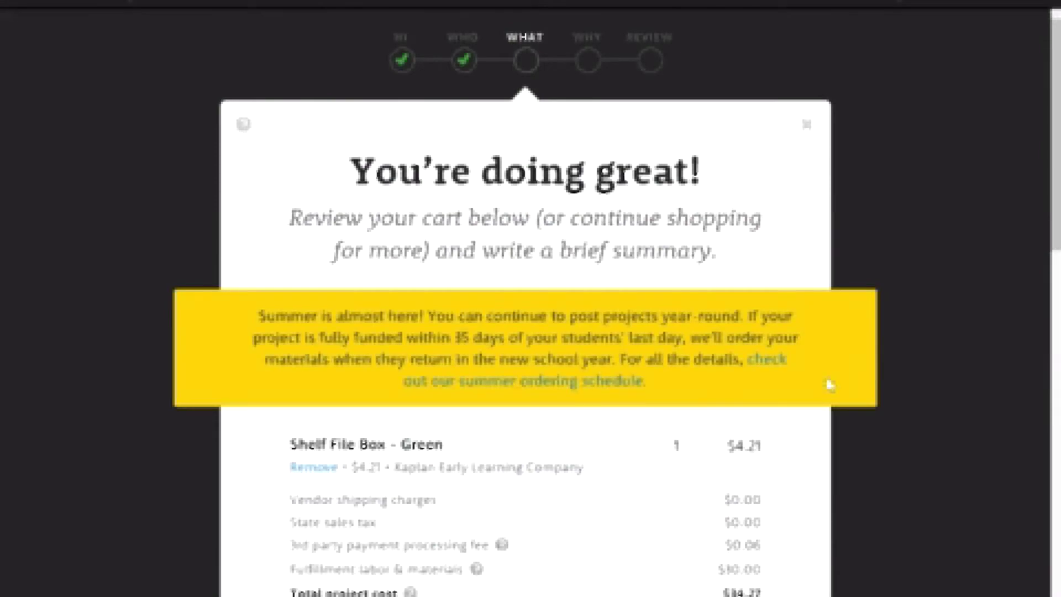
# - Review the cart and begin the 'My students need' summary, leaving it unfinished
pyautogui.scroll(-3, 829, 386)
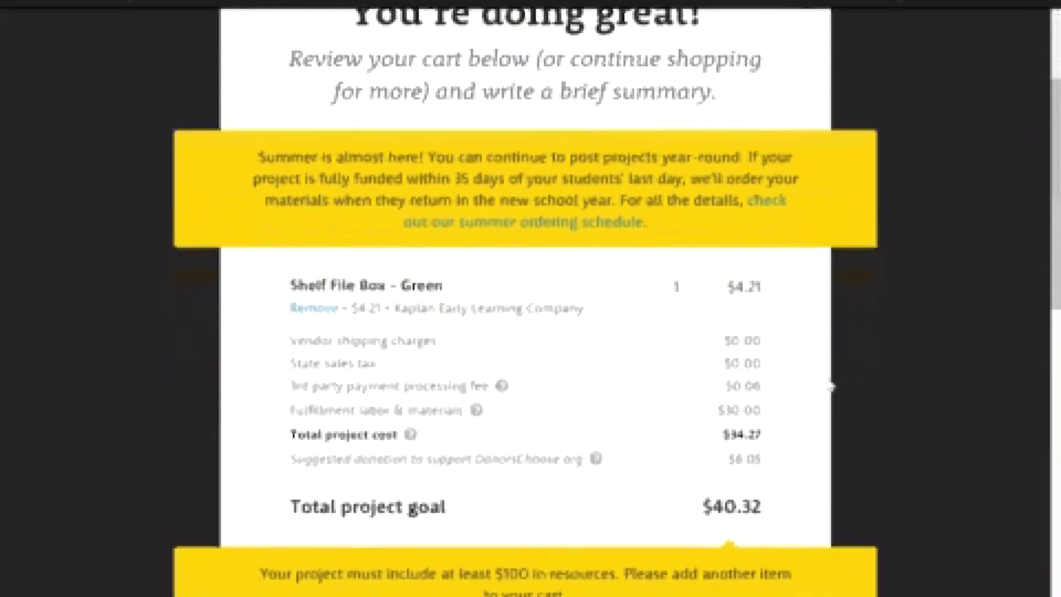
pyautogui.scroll(-3, 829, 385)
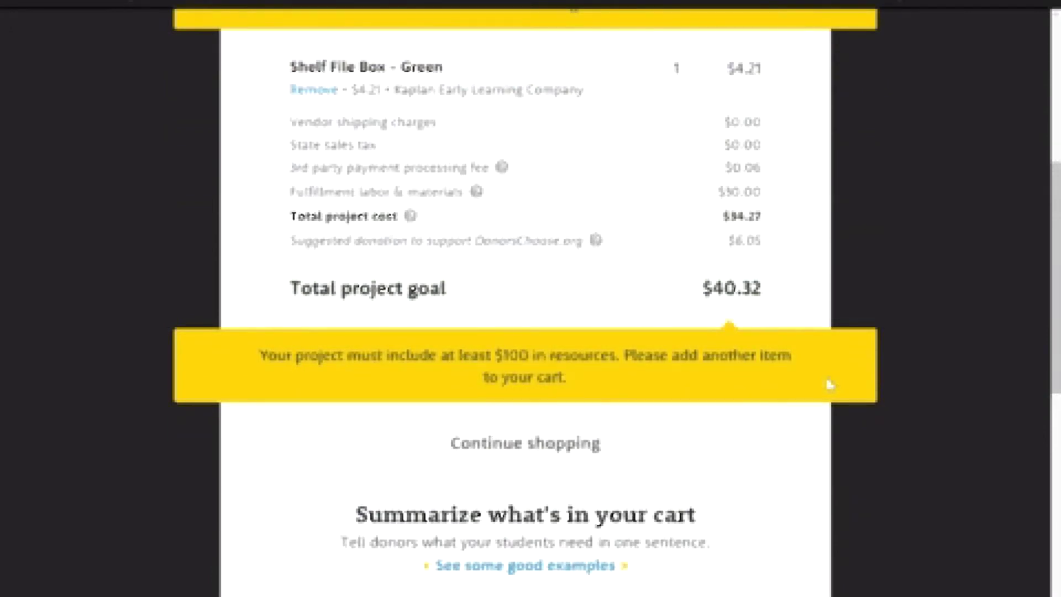
pyautogui.scroll(-3, 829, 385)
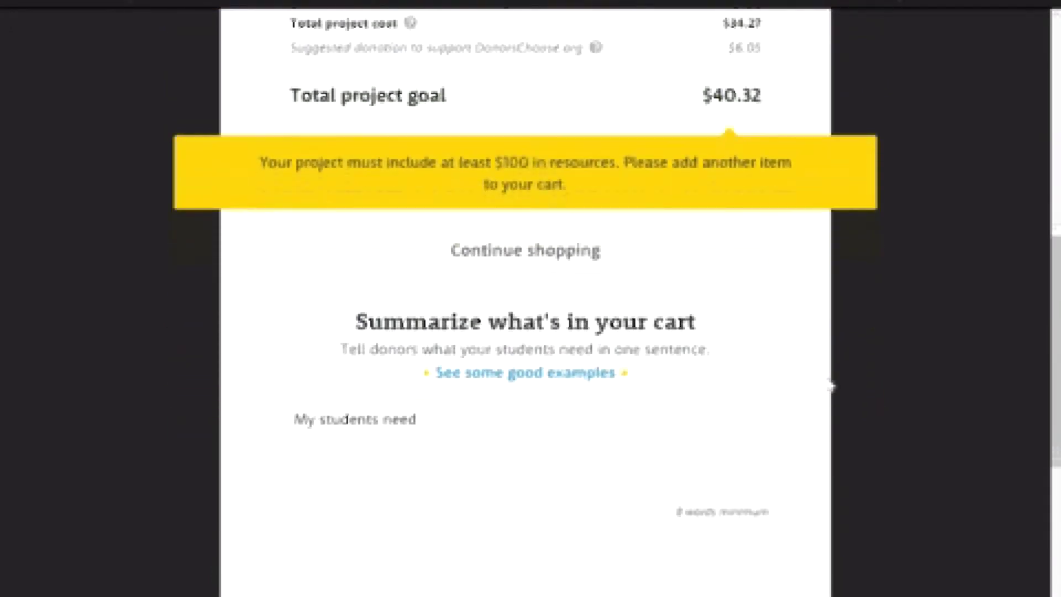
pyautogui.scroll(6, 829, 385)
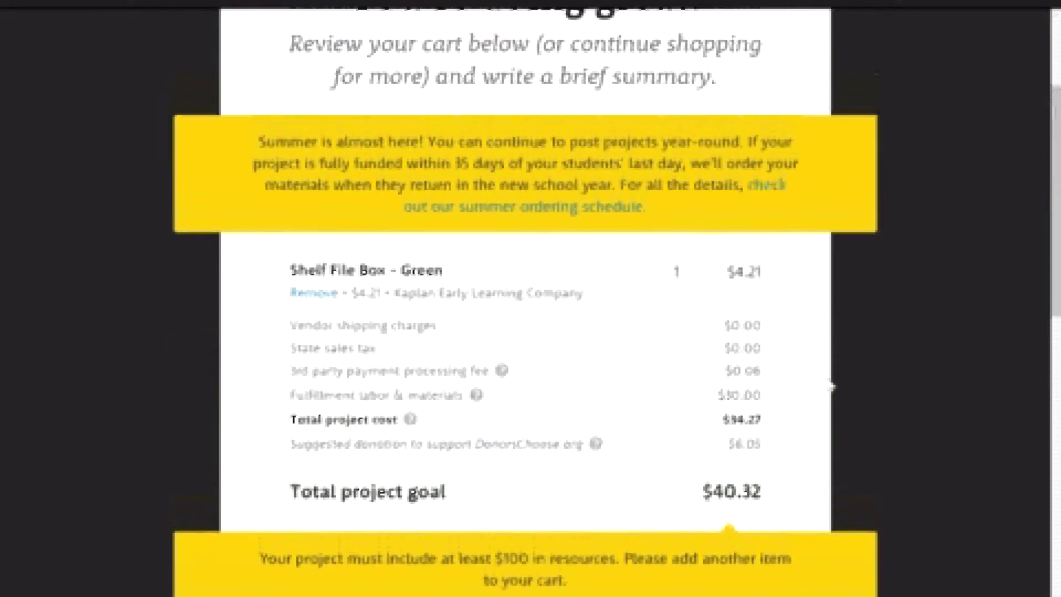
pyautogui.scroll(-10, 831, 386)
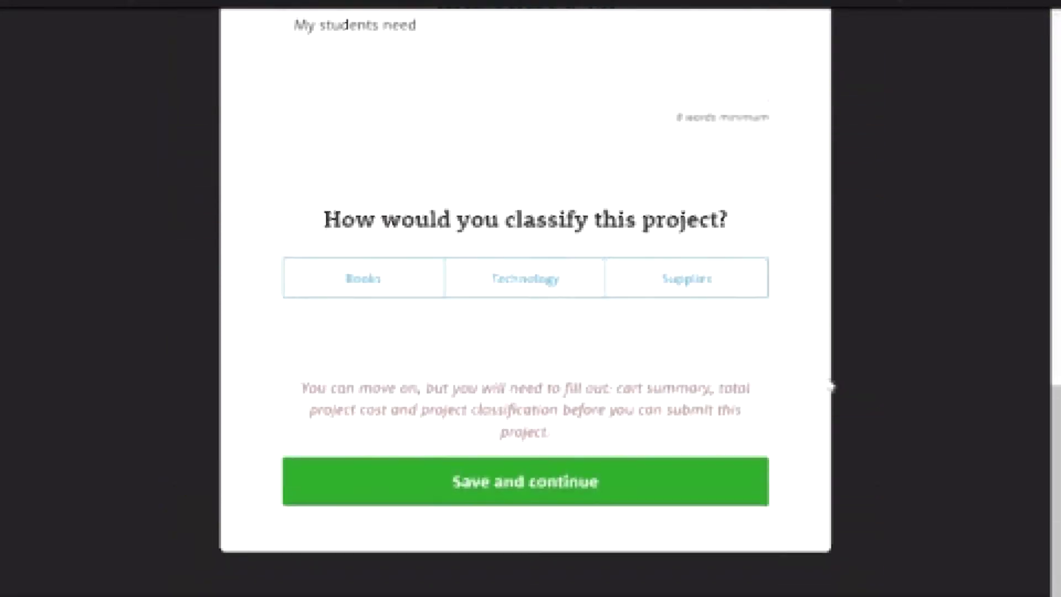
pyautogui.scroll(3, 831, 387)
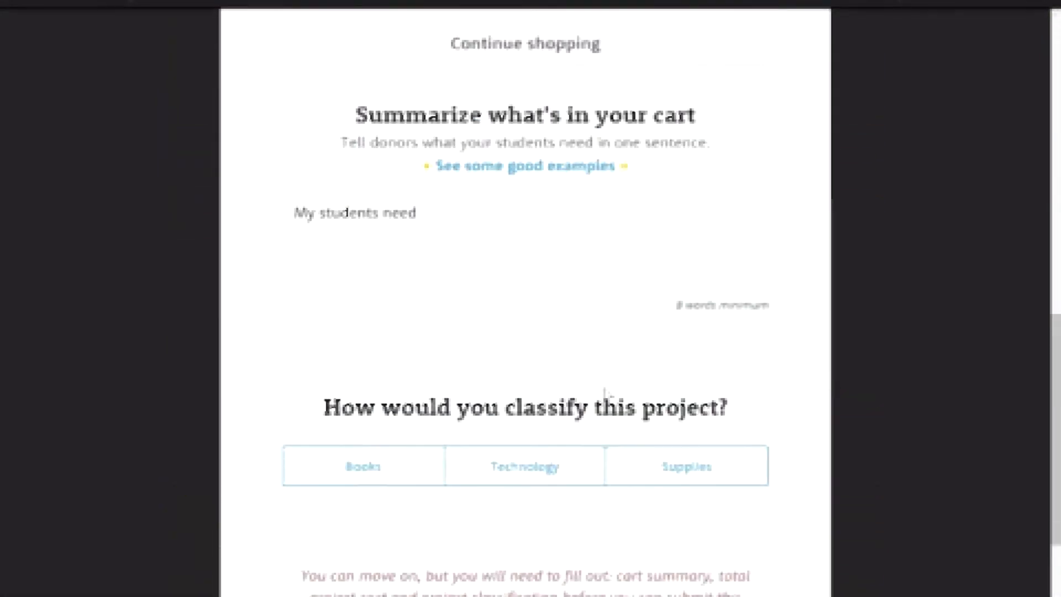
pyautogui.click(420, 213)
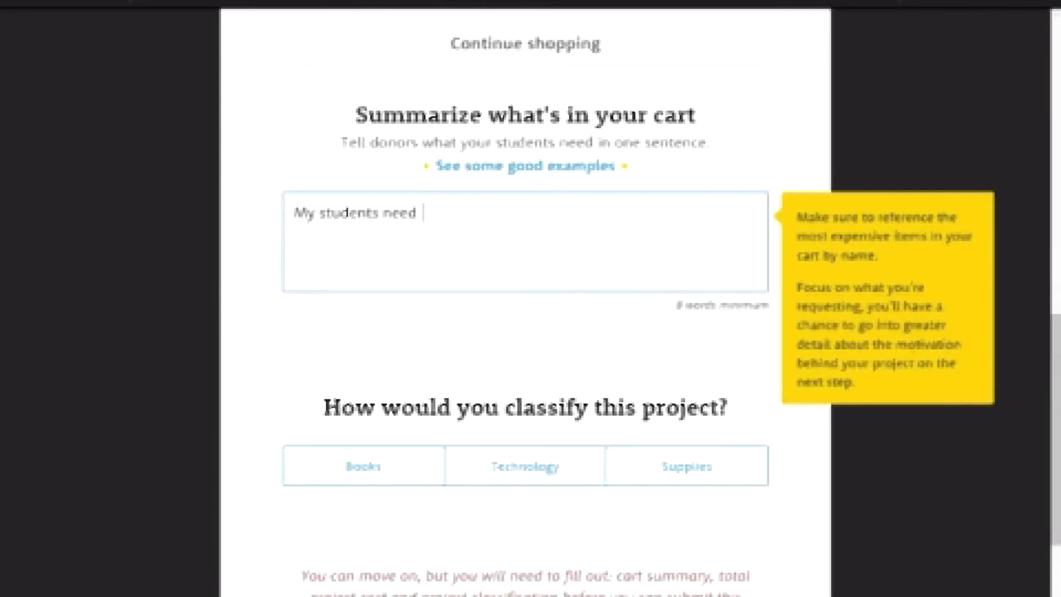
pyautogui.moveTo(678, 305); pyautogui.dragTo(769, 305)
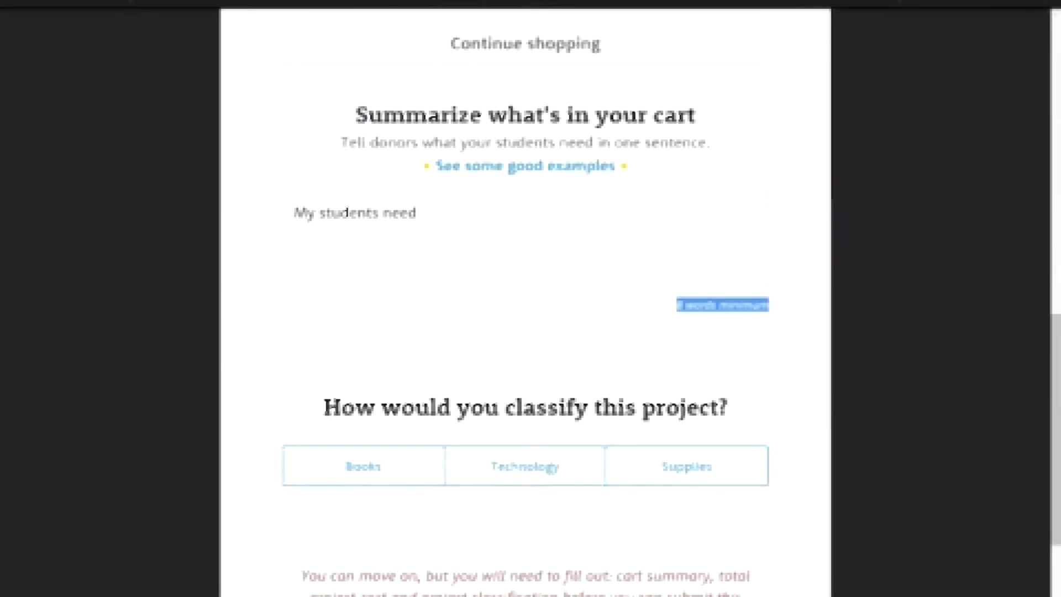
pyautogui.click(423, 213)
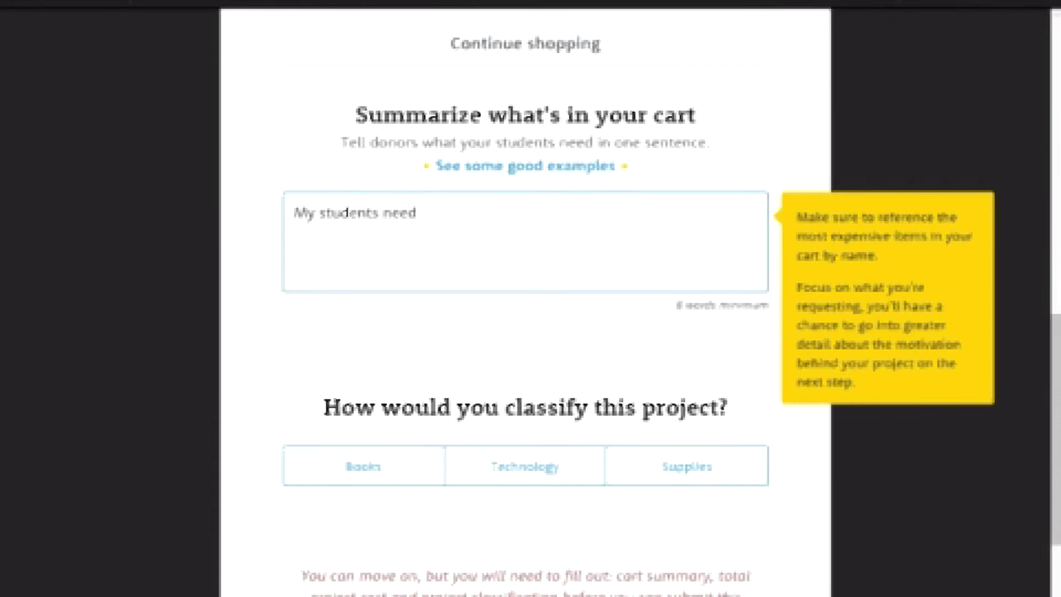
pyautogui.click(795, 480)
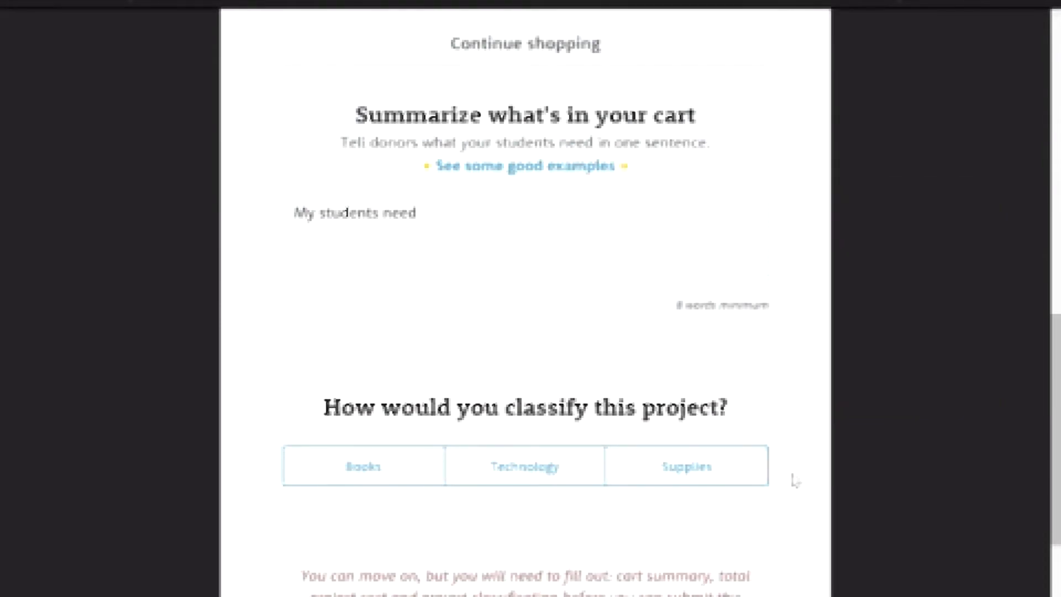
# - Classify the project as Supplies and save the step
pyautogui.scroll(-2, 811, 332)
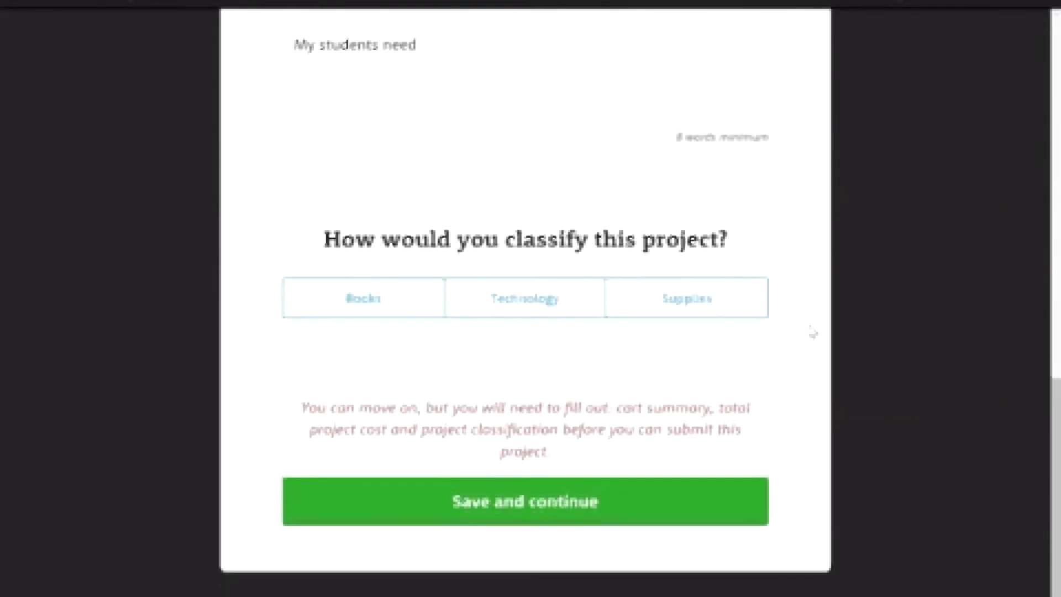
pyautogui.click(685, 297)
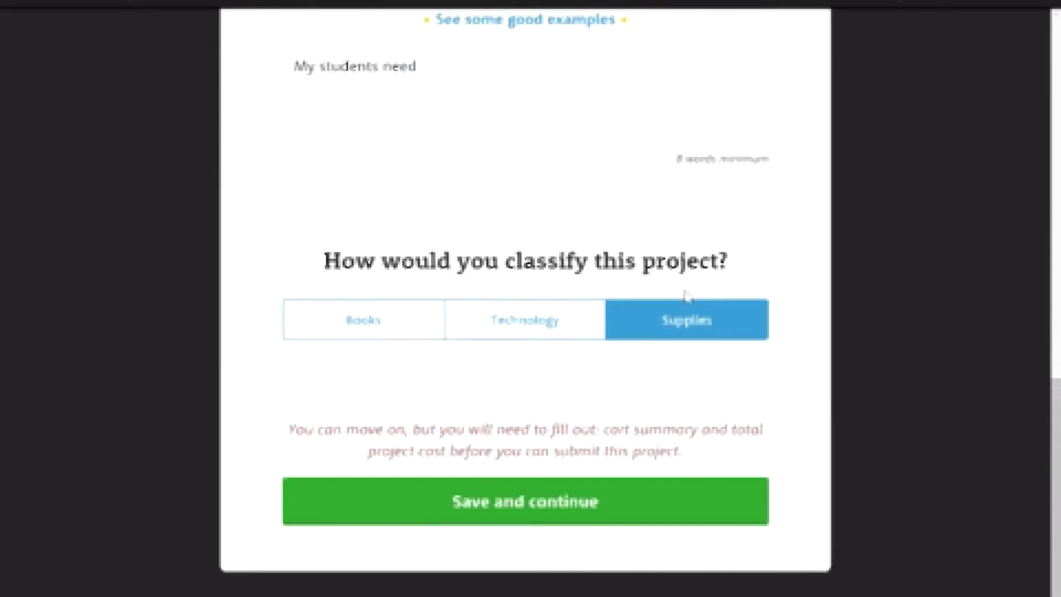
pyautogui.click(514, 507)
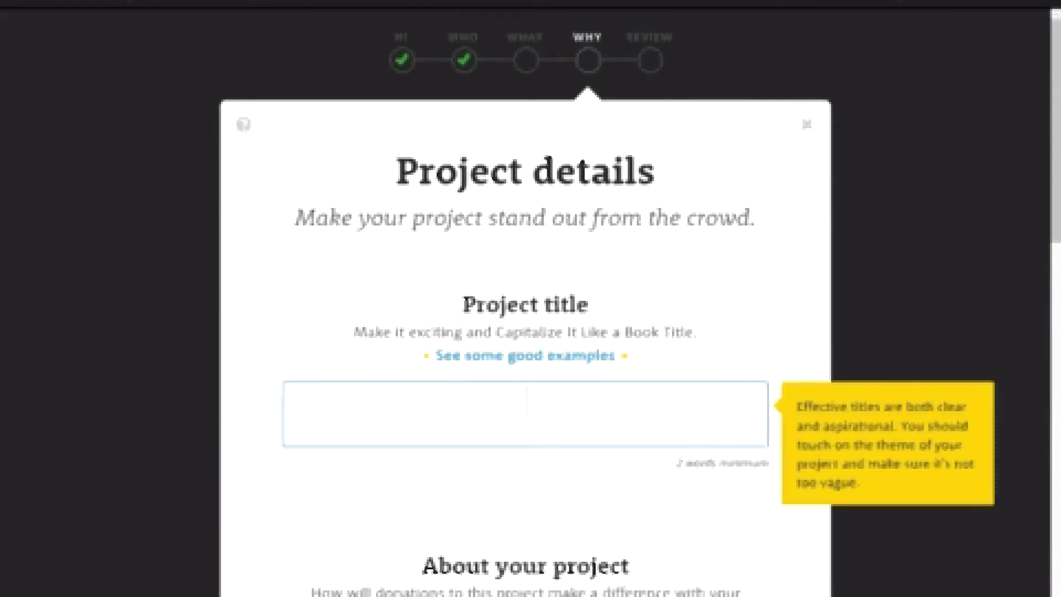
# - Title the project 'Back to School!' and move on to the About your project field
pyautogui.write('Bac')
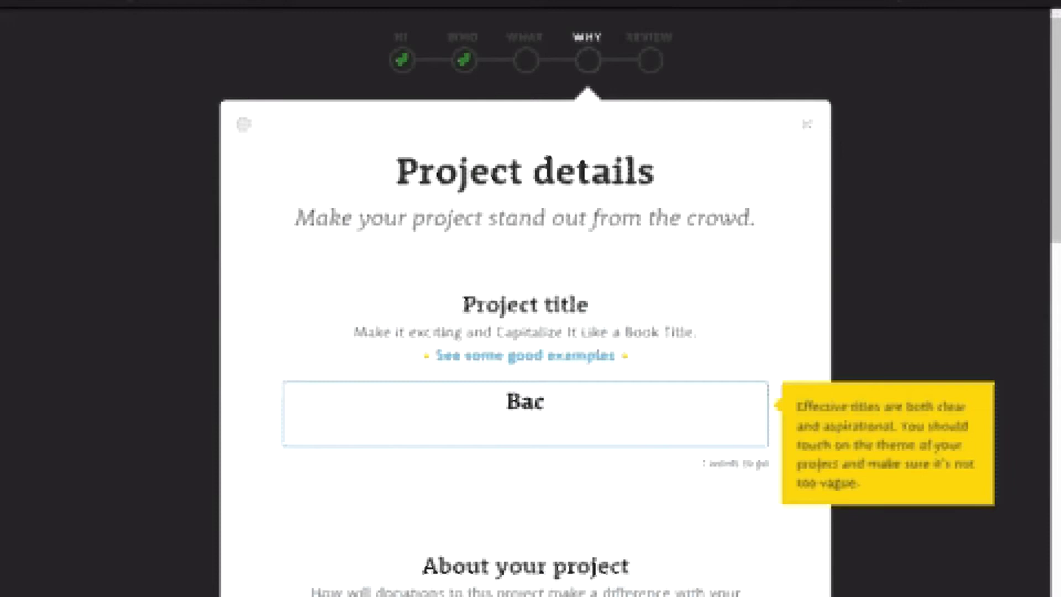
pyautogui.write('k to S chool')
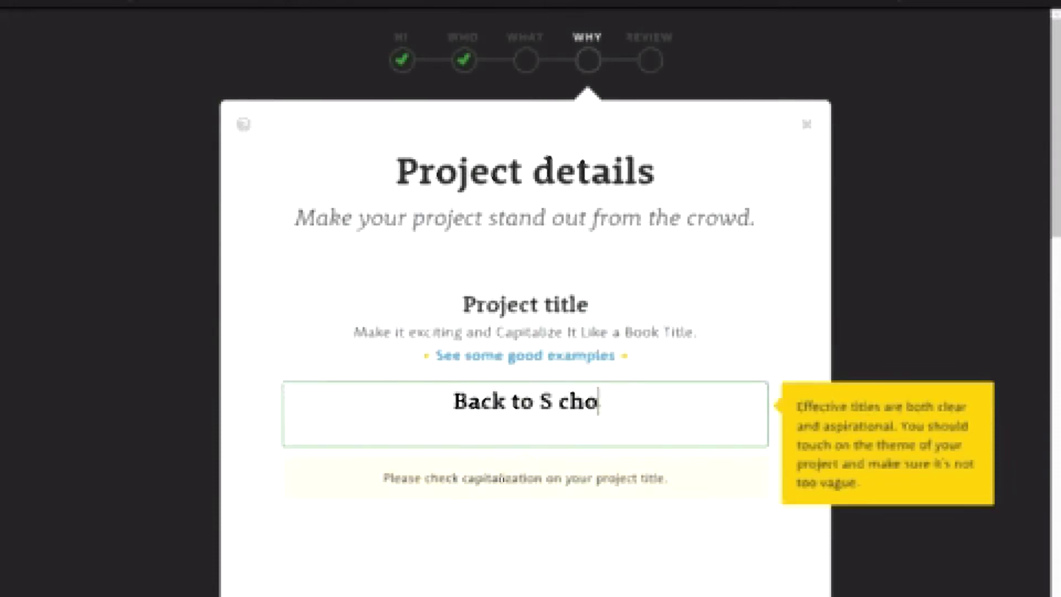
pyautogui.press('BackSpace')
pyautogui.press('BackSpace')
pyautogui.press('BackSpace')
pyautogui.press('BackSpace')
pyautogui.press('BackSpace')
pyautogui.press('BackSpace')
pyautogui.write('chool!')
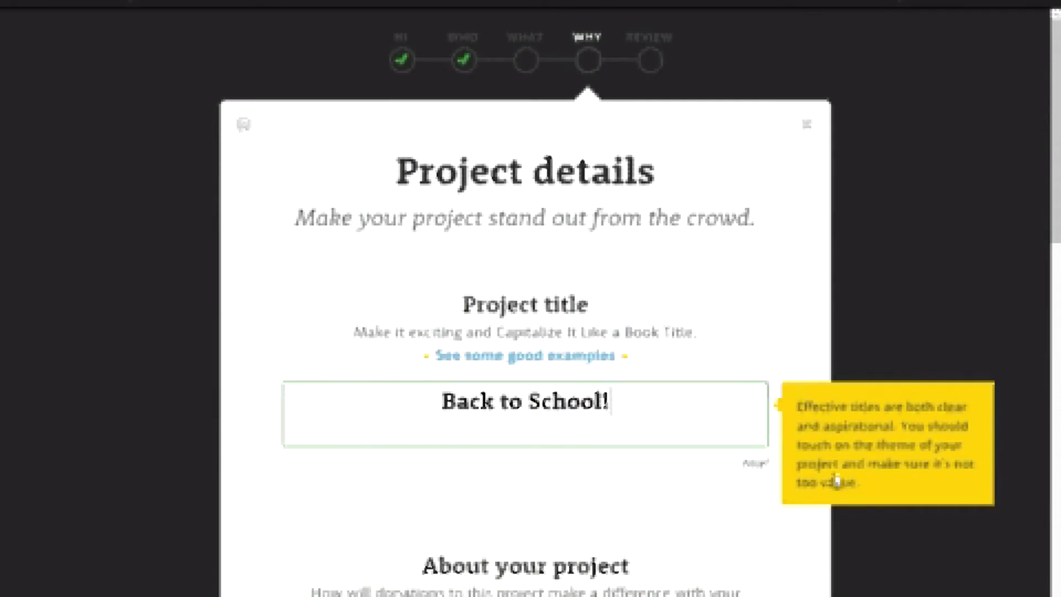
pyautogui.scroll(-2, 639, 502)
pyautogui.scroll(-5, 645, 505)
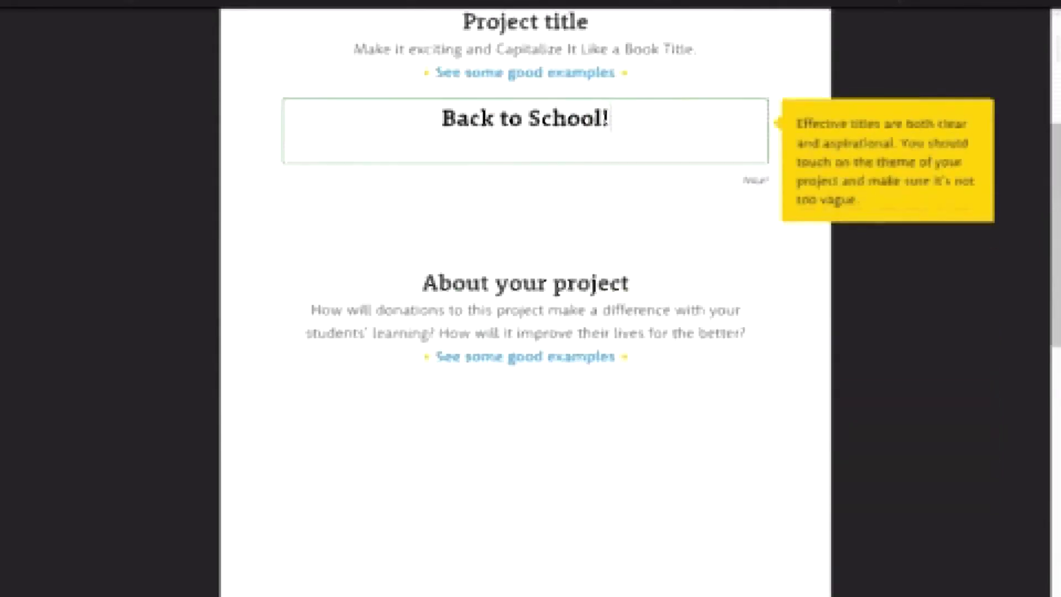
pyautogui.press('Tab')
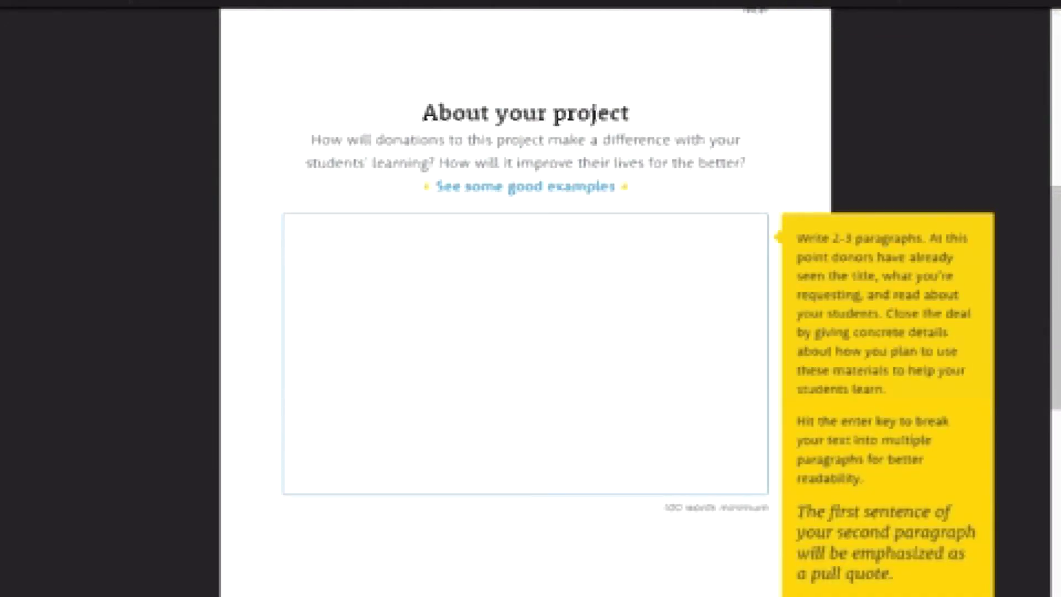
pyautogui.moveTo(661, 508); pyautogui.dragTo(761, 506)
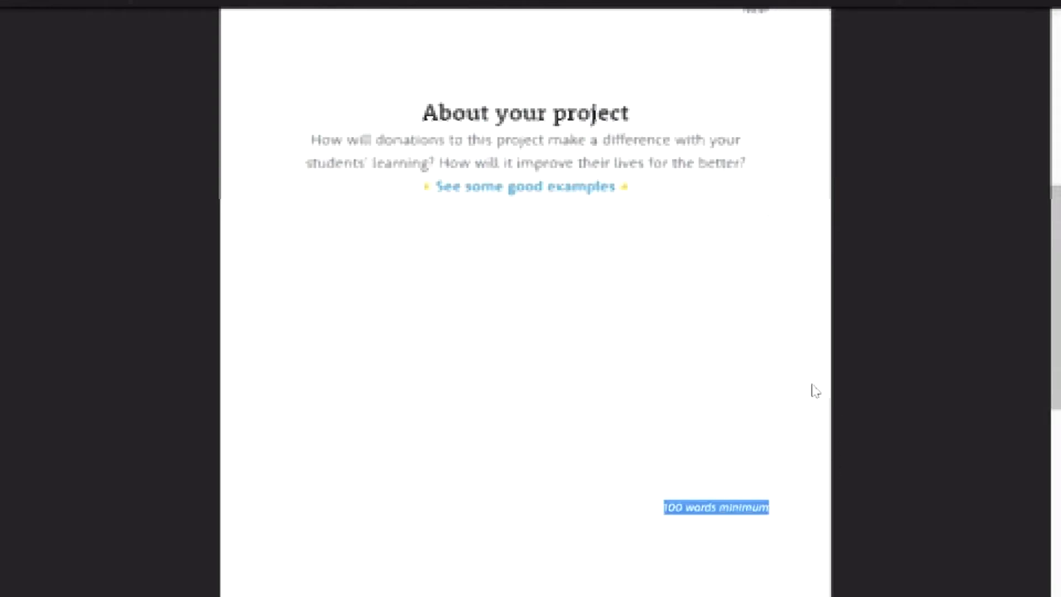
pyautogui.scroll(-4, 815, 388)
pyautogui.scroll(-3, 815, 391)
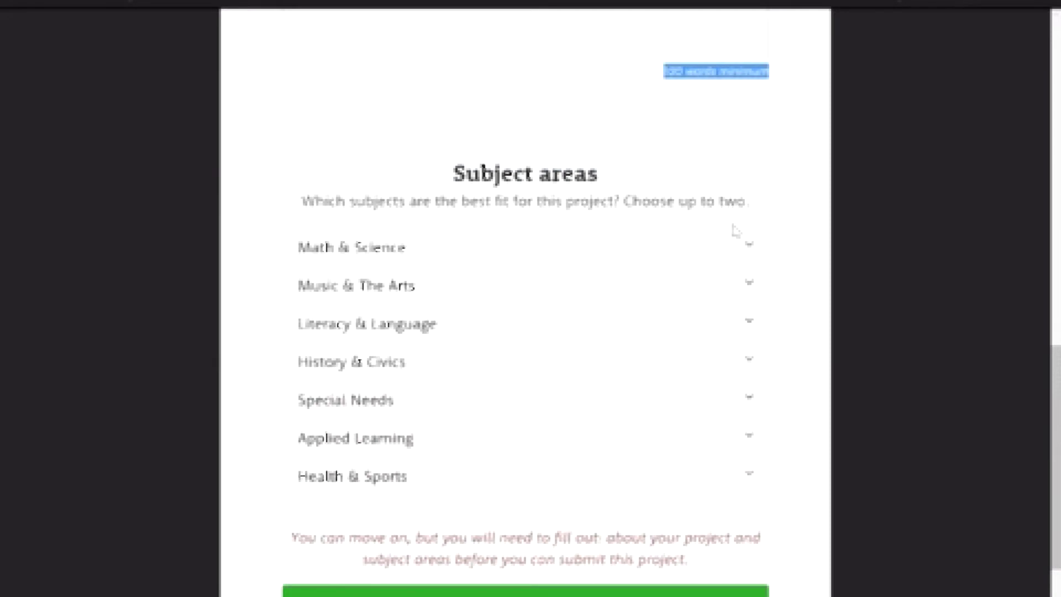
# - Choose Mathematics and Literature & Writing as the subject areas
pyautogui.click(751, 260)
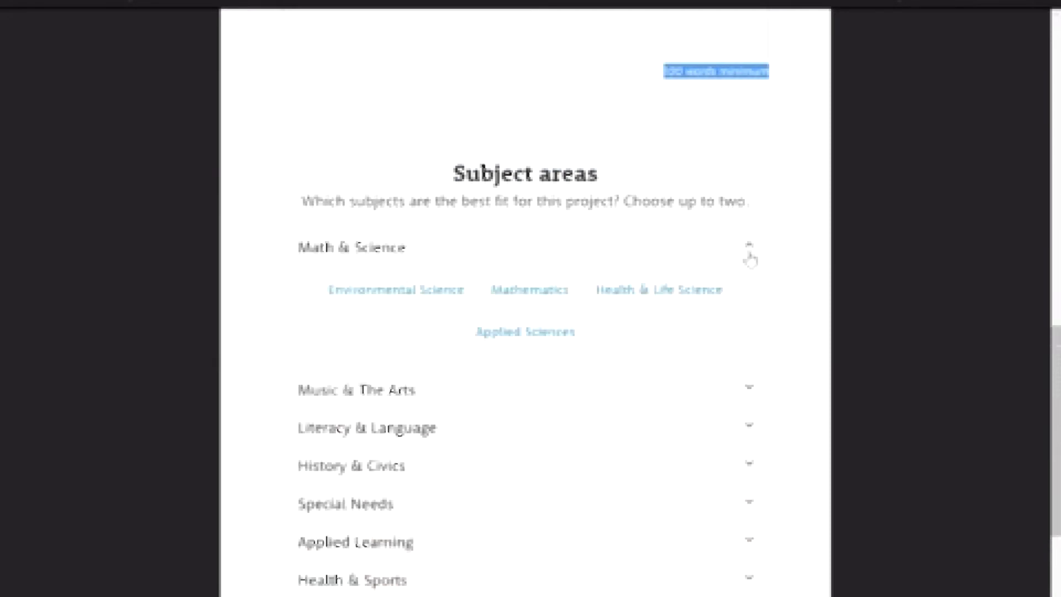
pyautogui.click(528, 289)
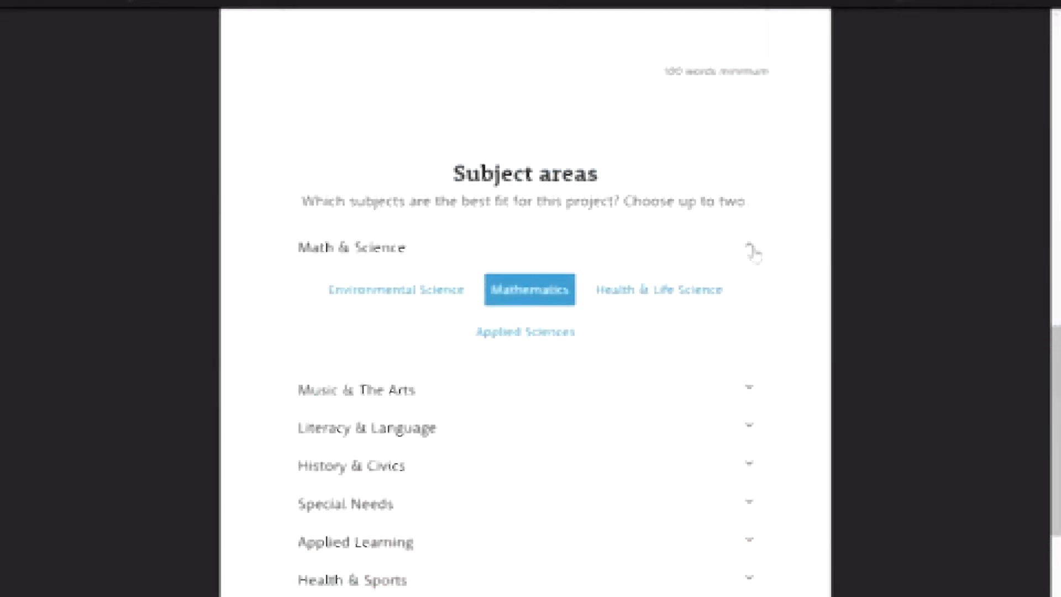
pyautogui.click(749, 428)
pyautogui.click(480, 473)
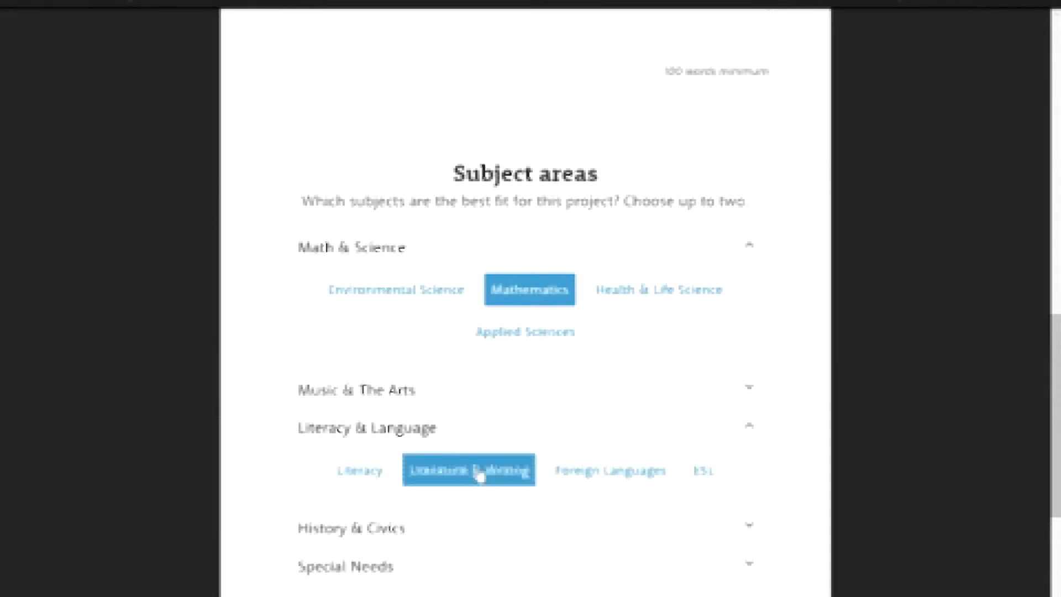
pyautogui.scroll(-5, 949, 374)
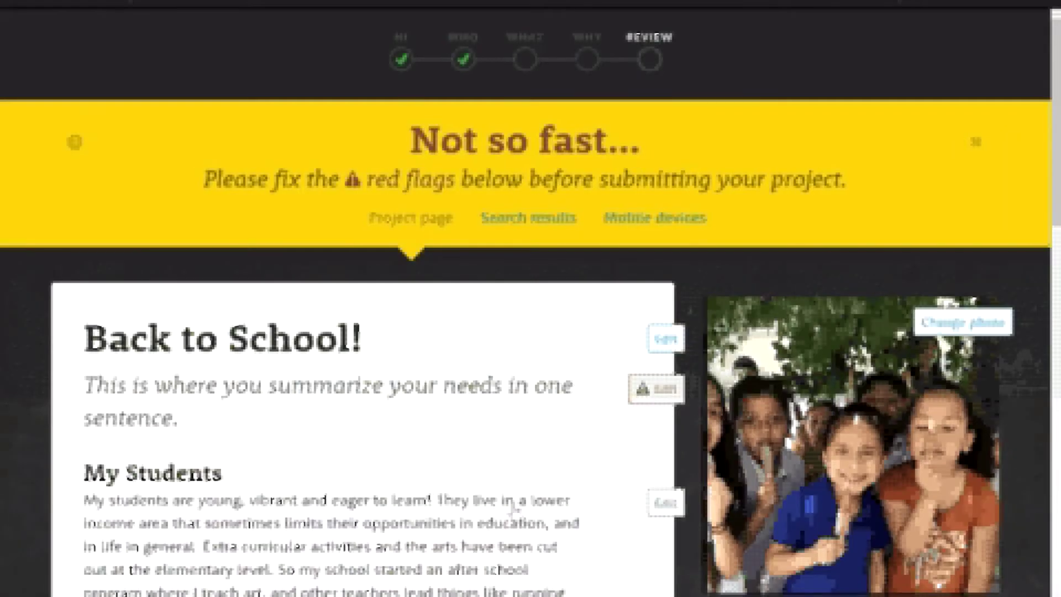
# - Scroll through the review page to inspect the red-flagged sections
pyautogui.scroll(-2, 445, 340)
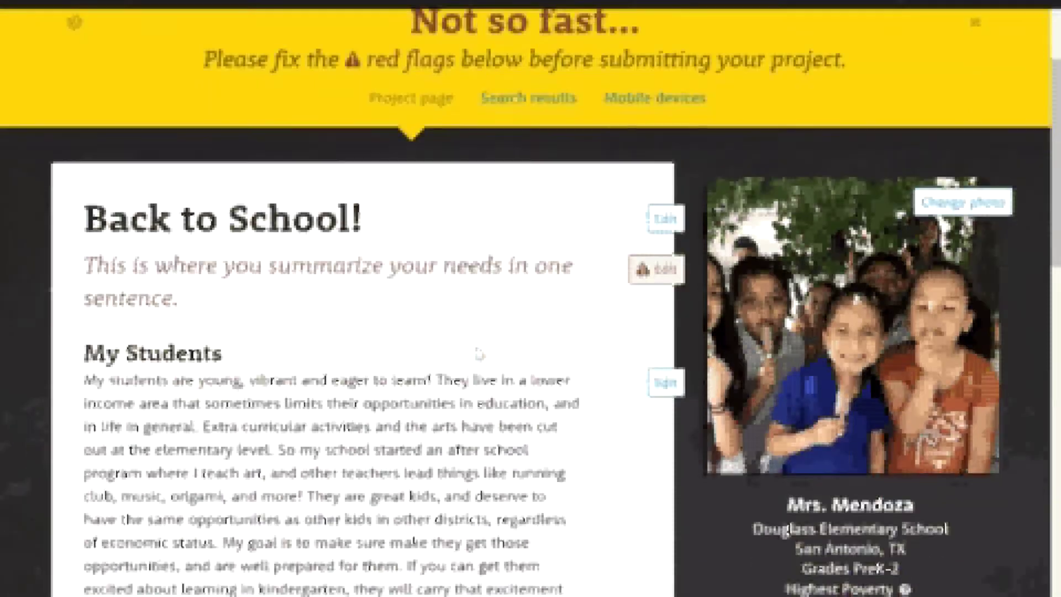
pyautogui.scroll(2, 475, 352)
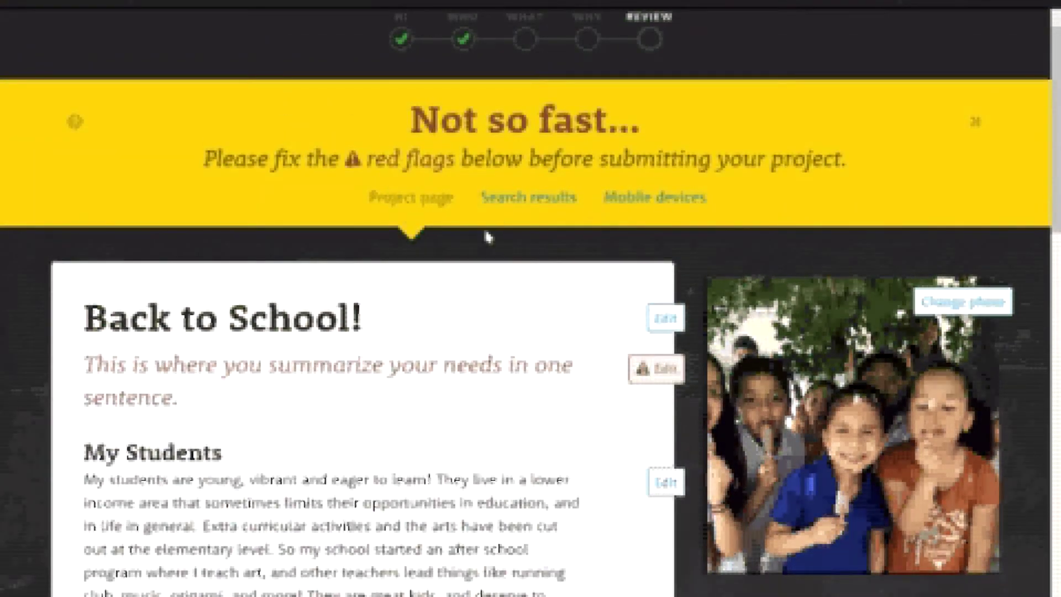
pyautogui.scroll(-2, 488, 234)
pyautogui.scroll(-10, 487, 238)
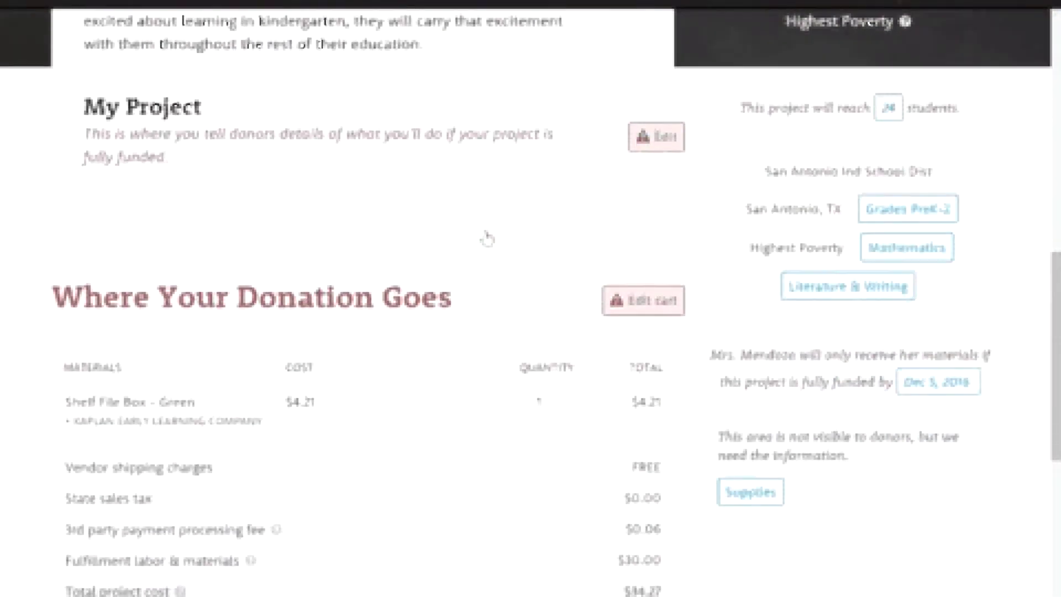
pyautogui.scroll(-3, 487, 238)
pyautogui.scroll(15, 487, 238)
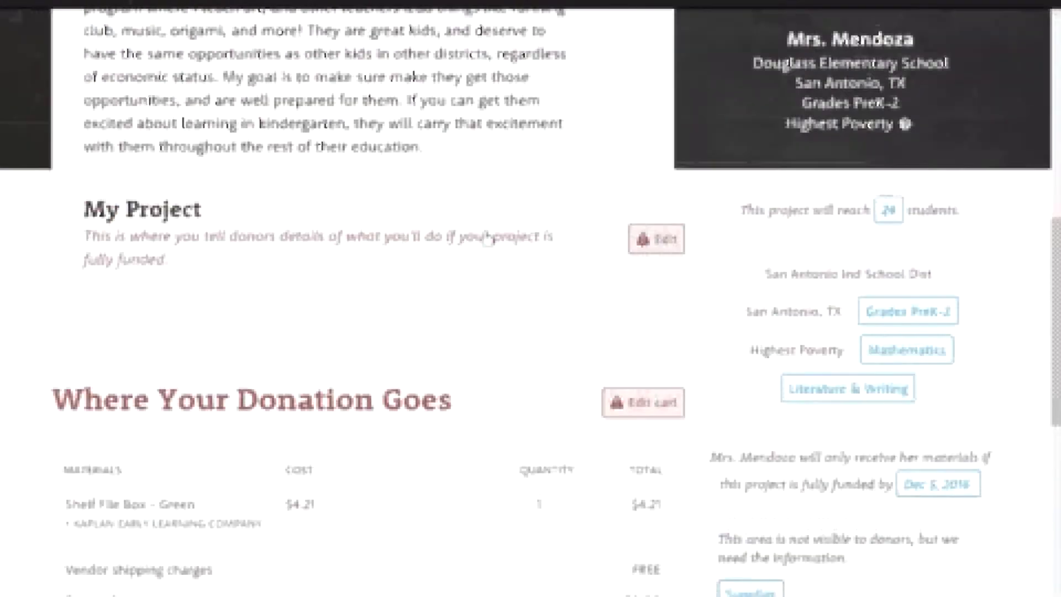
pyautogui.scroll(2, 487, 239)
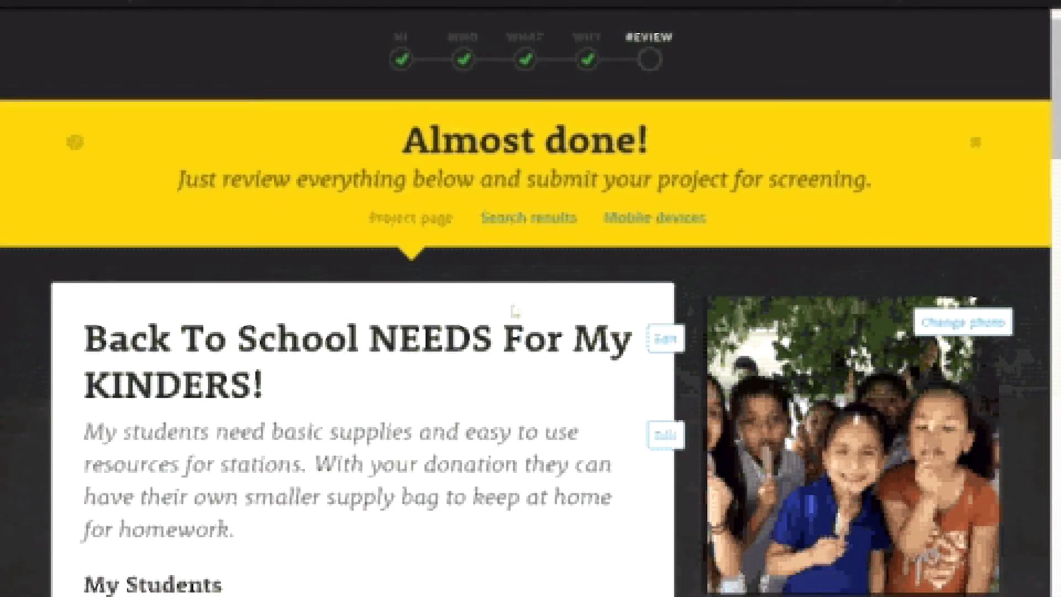
# - Check each review section and the $298.32 total project goal, then submit the project
pyautogui.scroll(-4, 514, 311)
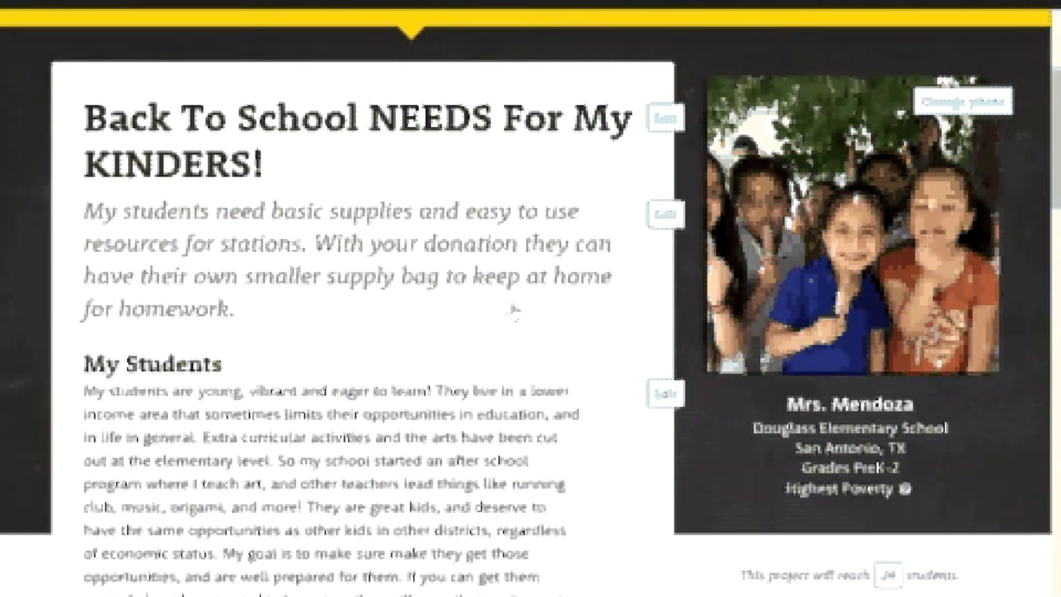
pyautogui.scroll(-5, 514, 311)
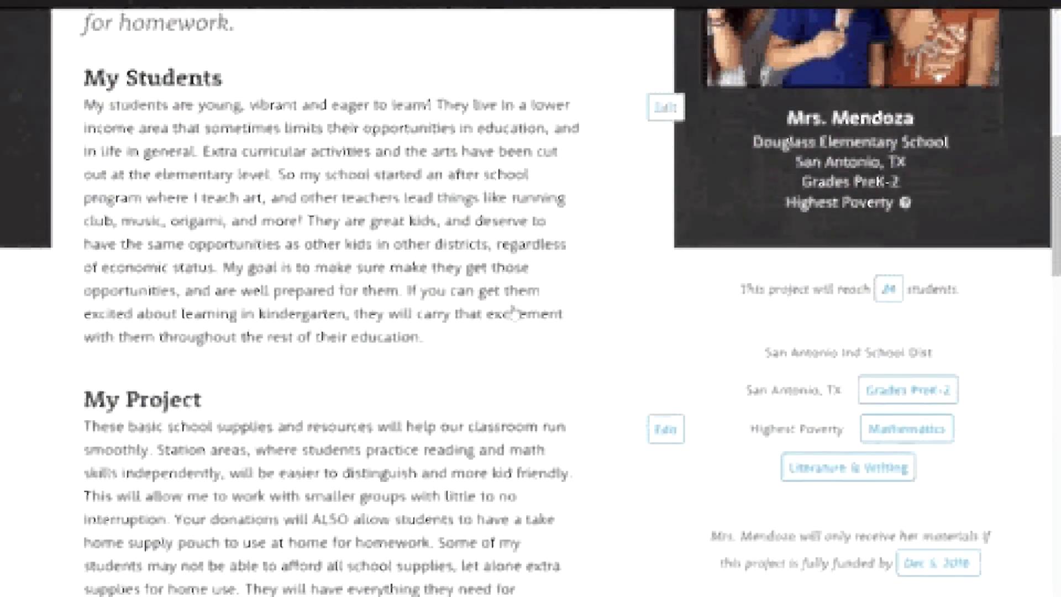
pyautogui.scroll(-5, 514, 311)
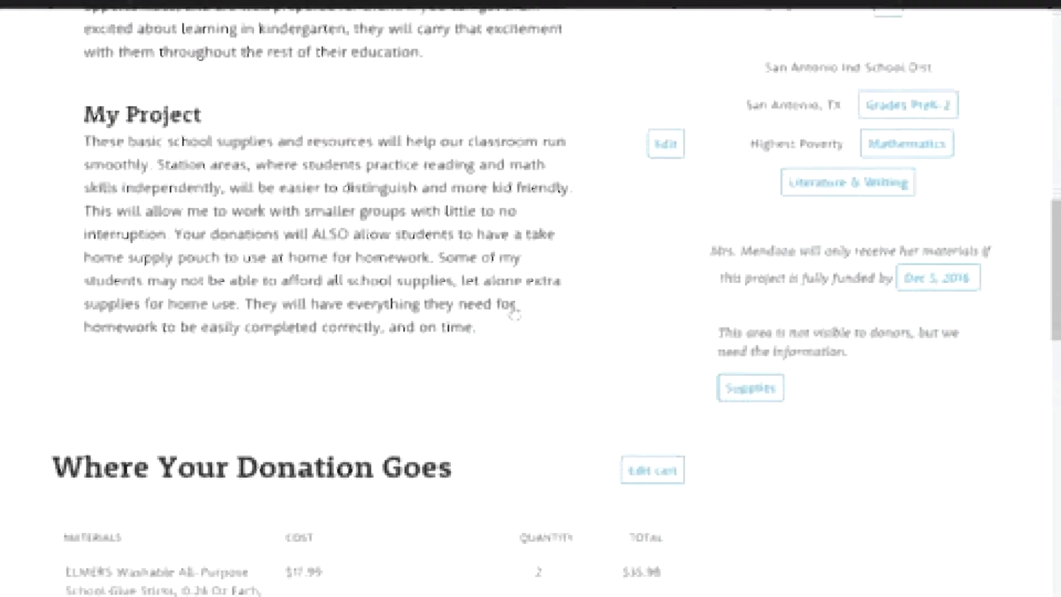
pyautogui.scroll(-7, 514, 313)
pyautogui.scroll(-15, 514, 314)
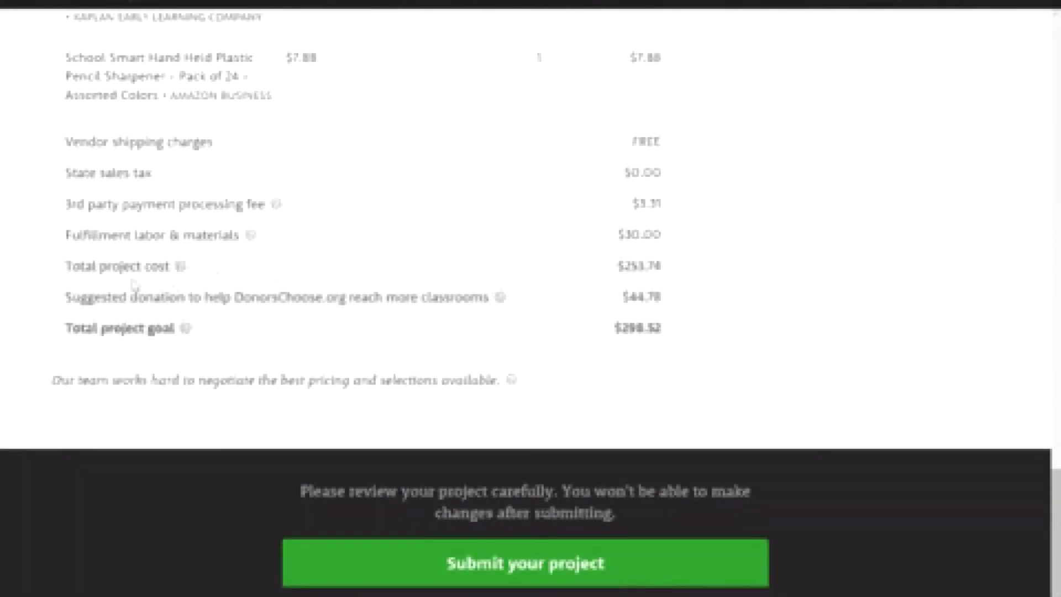
pyautogui.moveTo(65, 328); pyautogui.dragTo(175, 329)
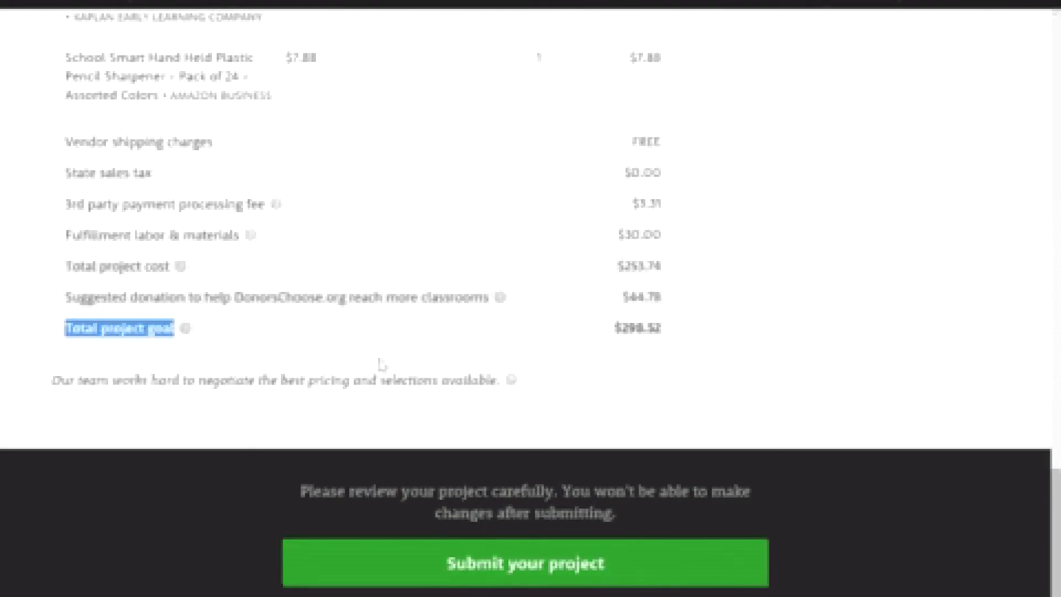
pyautogui.click(572, 386)
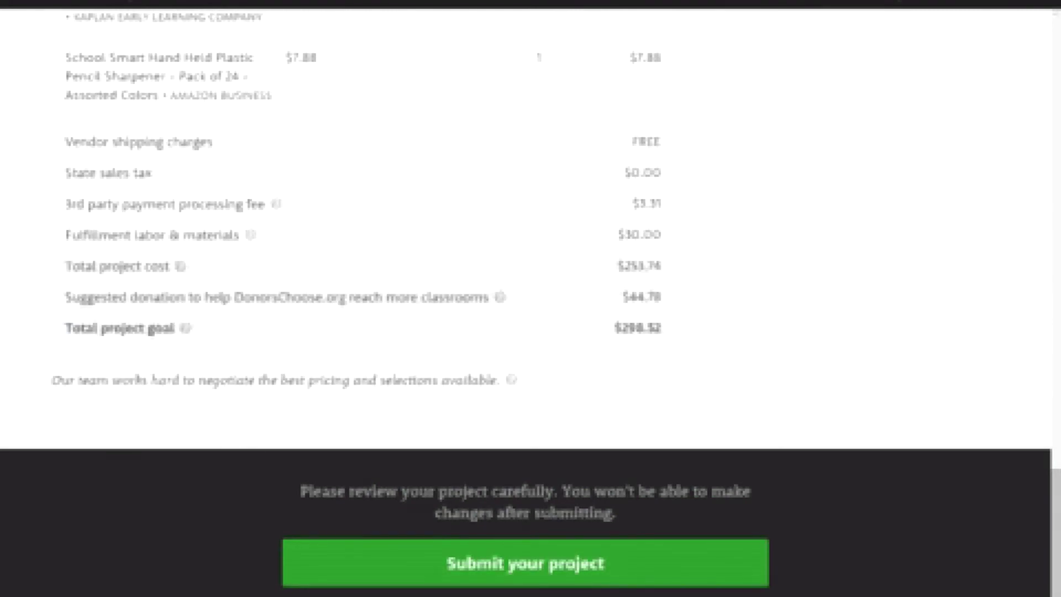
pyautogui.click(524, 573)
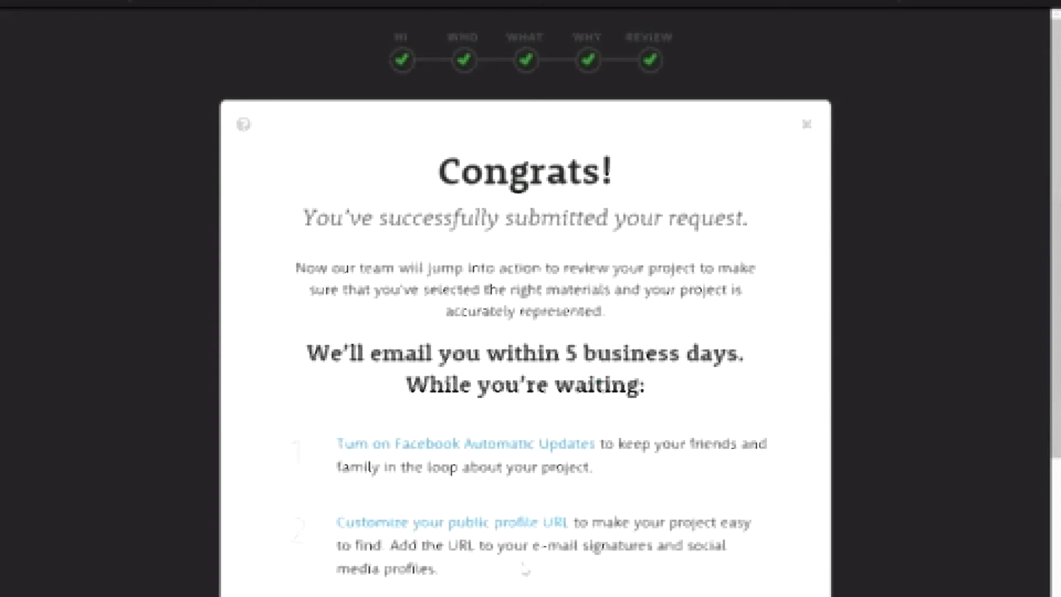
# - Read the Congrats tips down to the Go back to your projects button
pyautogui.scroll(-3, 525, 569)
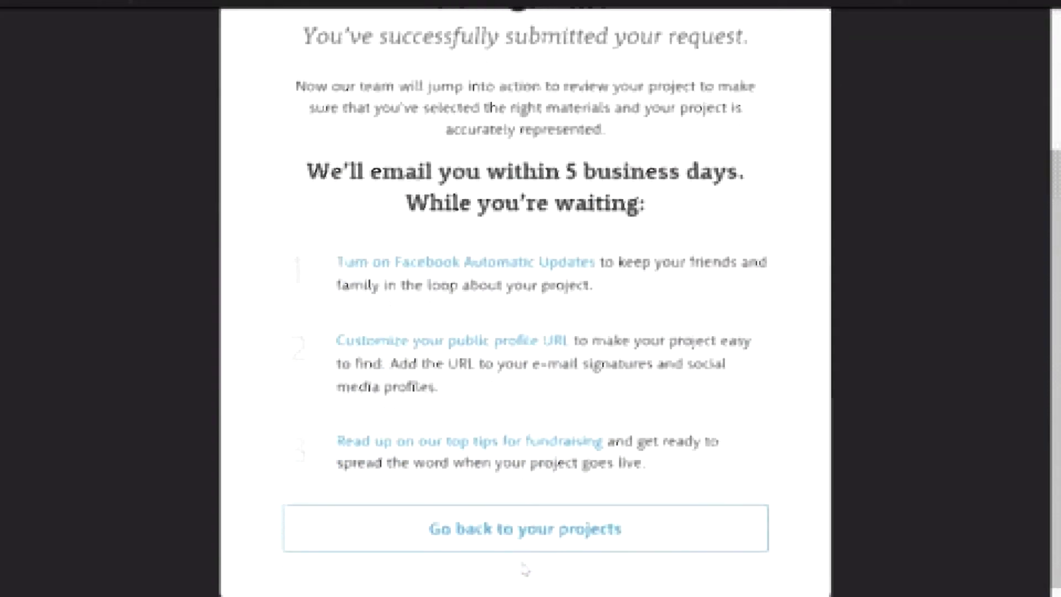